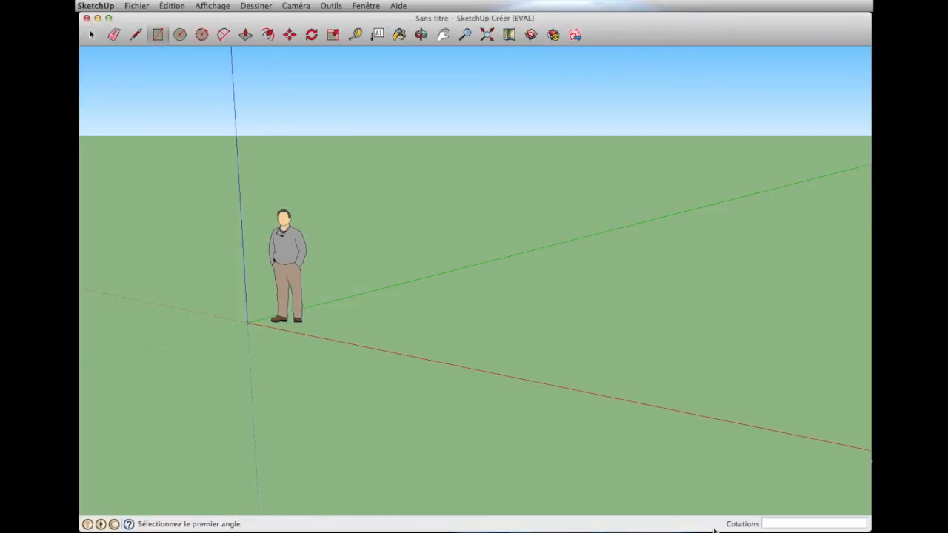
# - Draw a 7 by 10 m rectangle on the ground starting at the origin
pyautogui.click(247, 322)
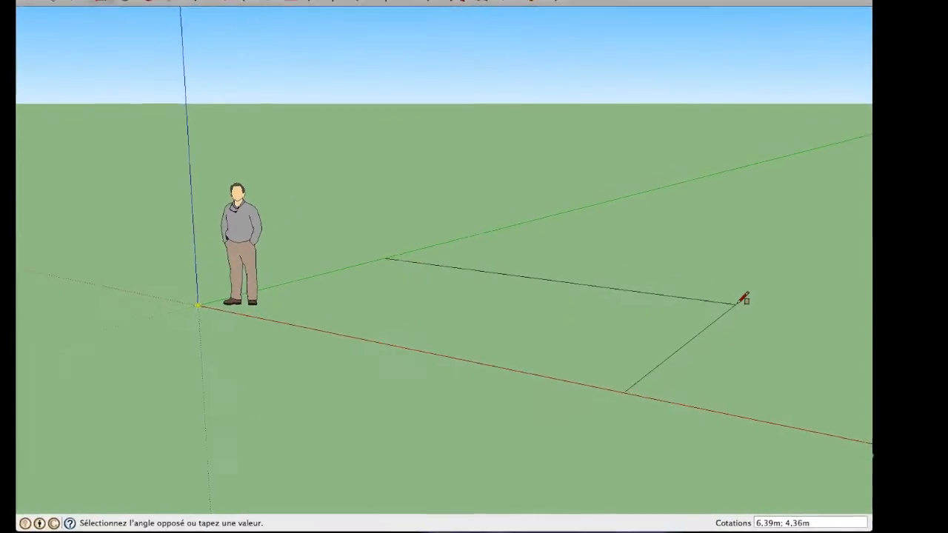
pyautogui.write('7;10')
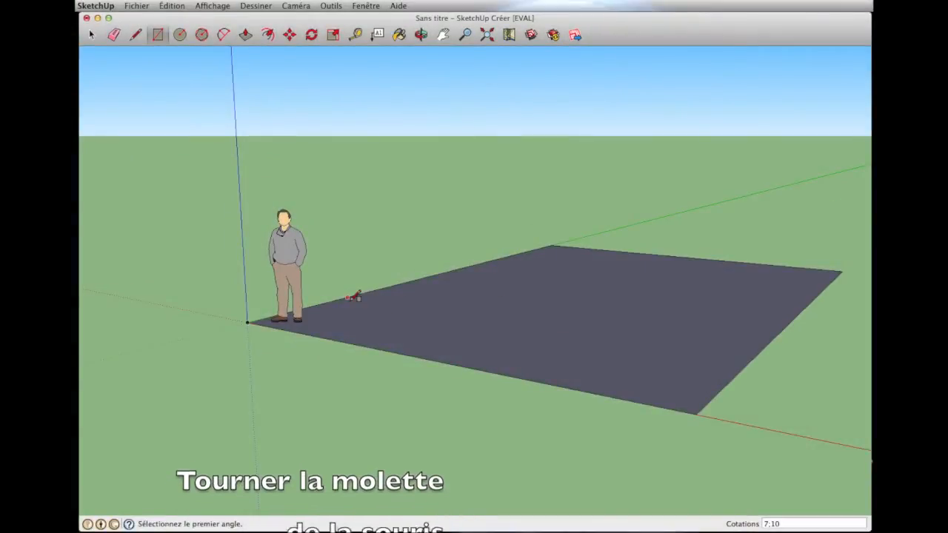
# - Examine the ground rectangle from different distances and viewing angles
pyautogui.scroll(-2, 337, 290)
pyautogui.scroll(-3, 336, 290)
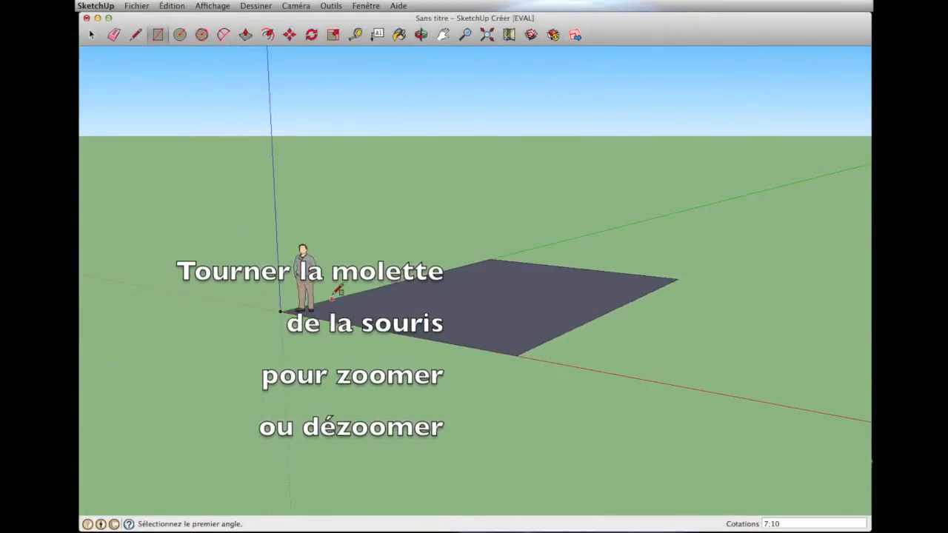
pyautogui.scroll(-2, 544, 288)
pyautogui.scroll(4, 545, 285)
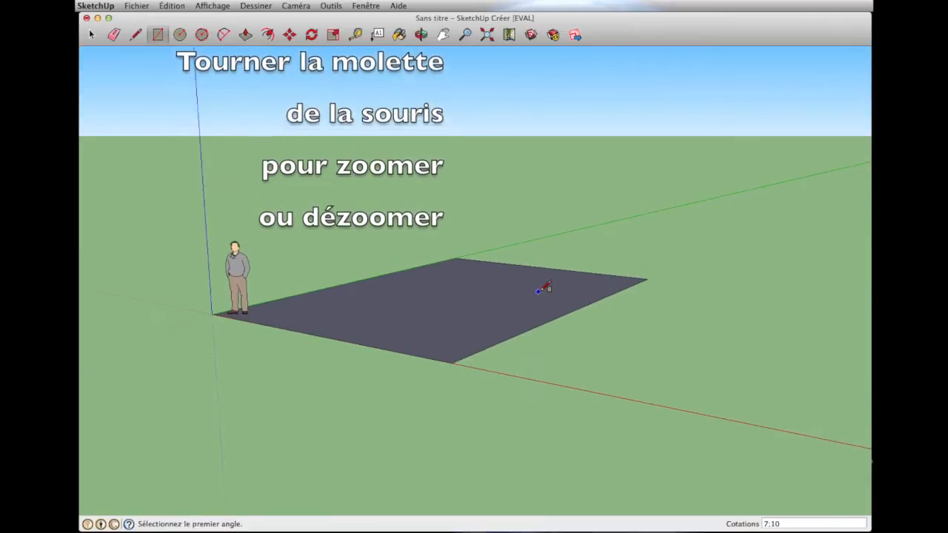
pyautogui.scroll(-2, 466, 286)
pyautogui.scroll(2, 434, 285)
pyautogui.scroll(-2, 427, 288)
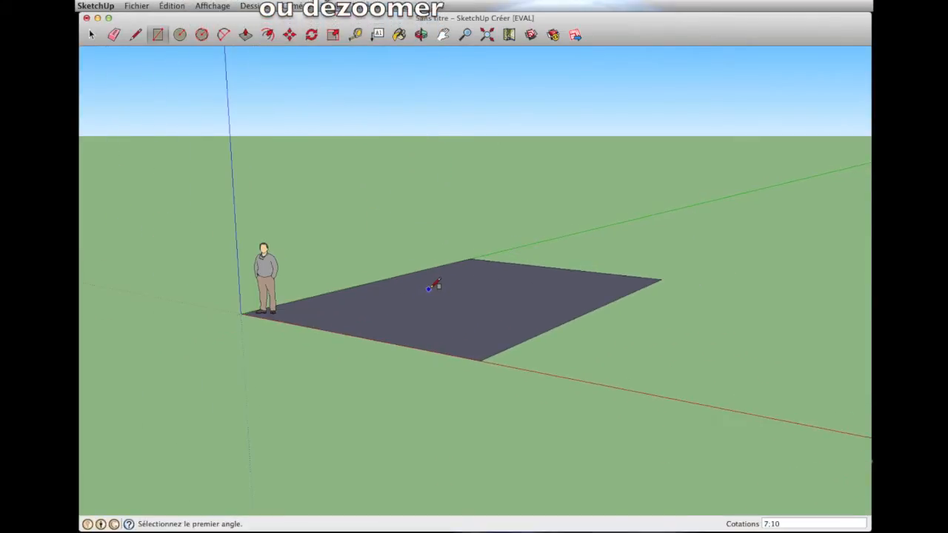
pyautogui.moveTo(467, 304)
pyautogui.mouseDown(button='middle')
pyautogui.moveTo(457, 308)
pyautogui.moveTo(479, 300)
pyautogui.mouseUp(button='middle')
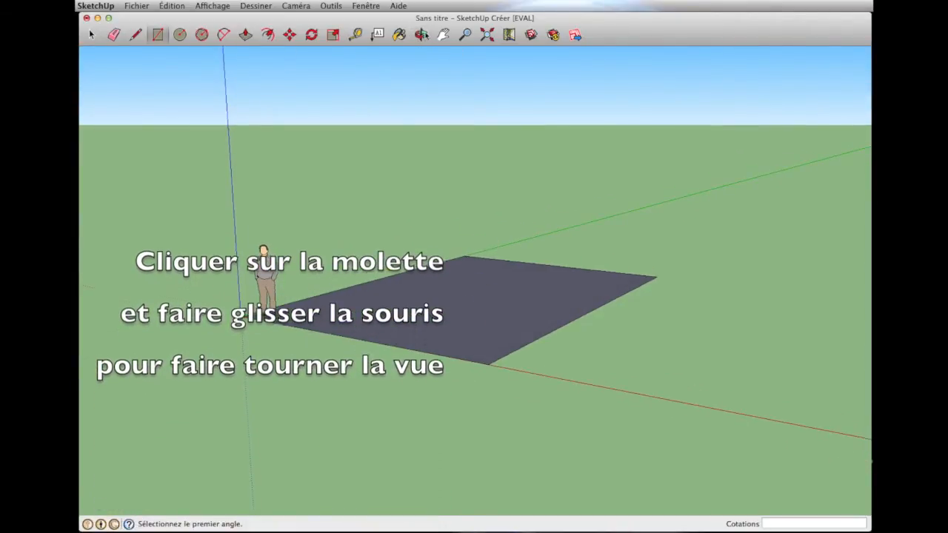
pyautogui.moveTo(451, 307); pyautogui.dragTo(451, 331, button='middle')
pyautogui.scroll(2, 446, 332)
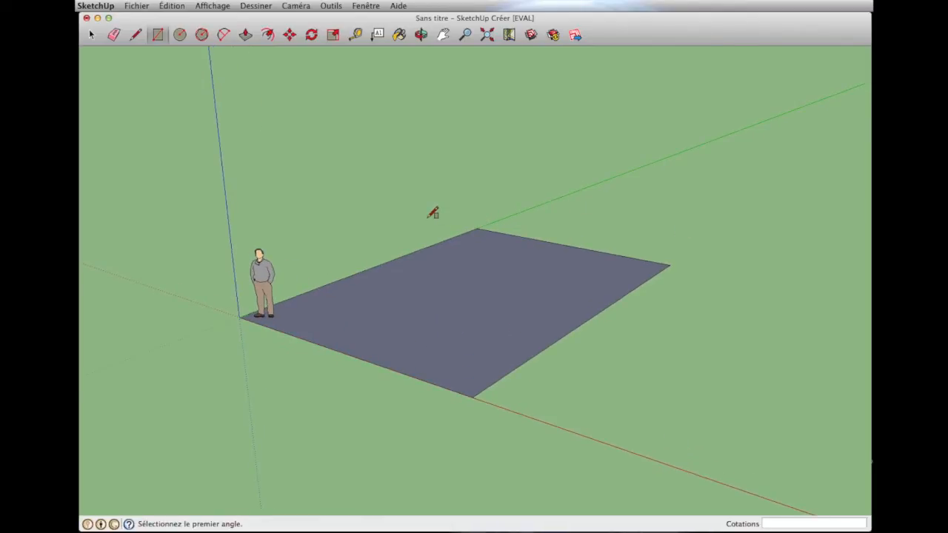
# - Offset the rectangle's outline outward by 0.4 m to form the wall thickness
pyautogui.click(282, 41)
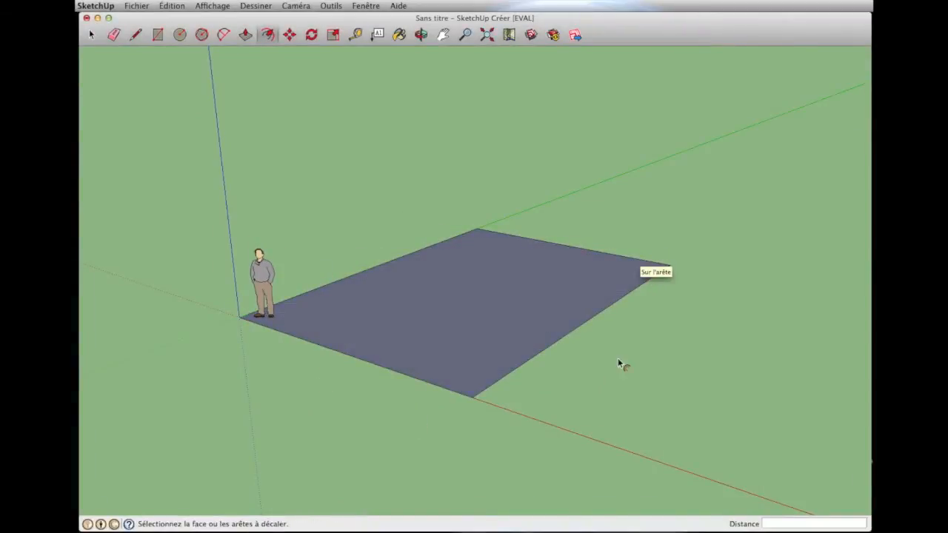
pyautogui.click(527, 240)
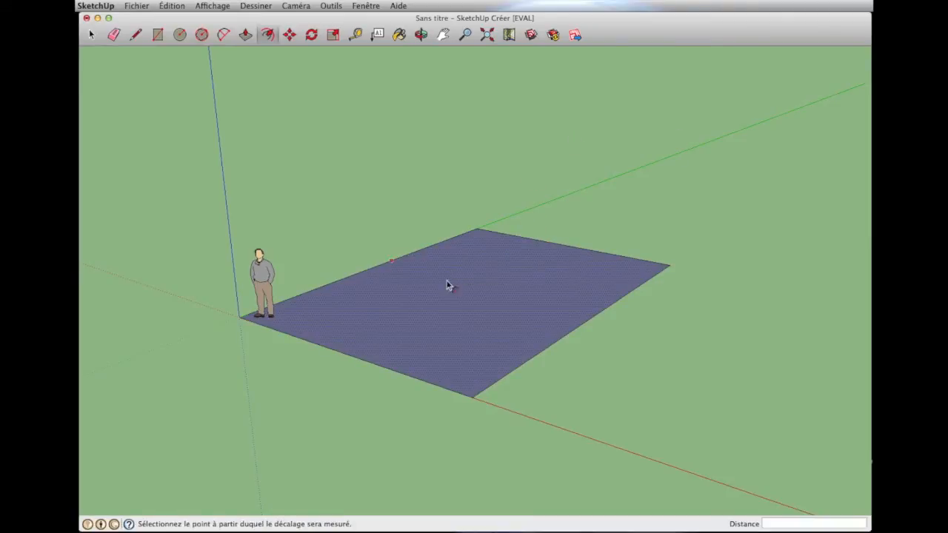
pyautogui.click(470, 317)
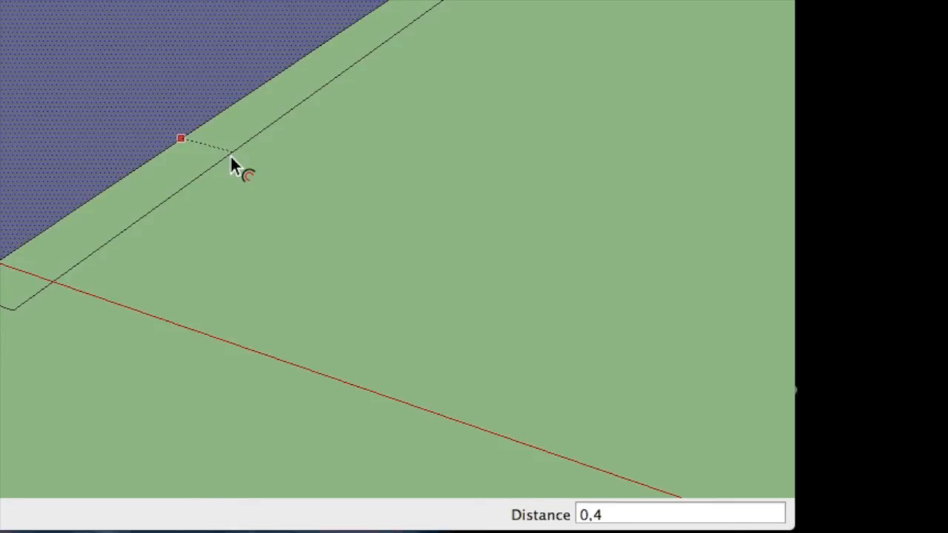
pyautogui.press('Return')
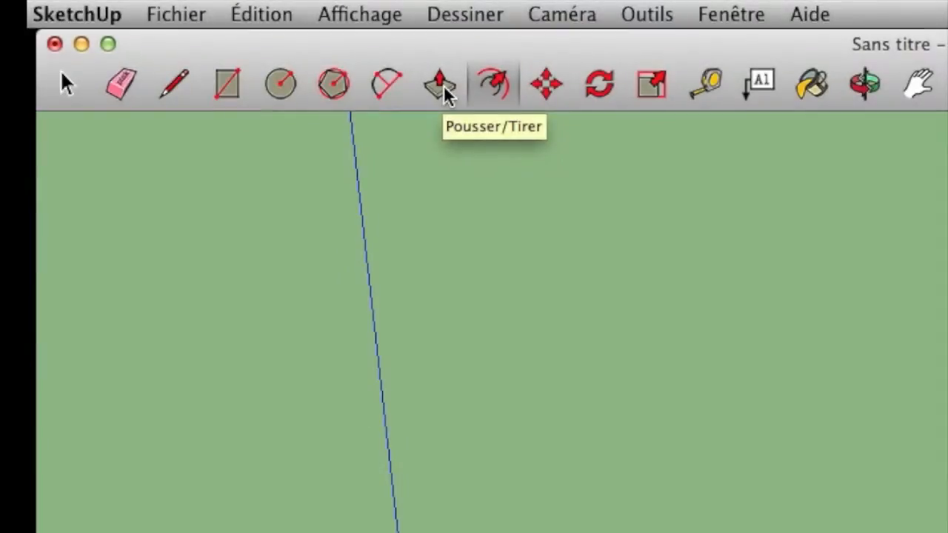
# - Pull the border face between the two outlines up 2.5 m to raise the walls
pyautogui.click(246, 37)
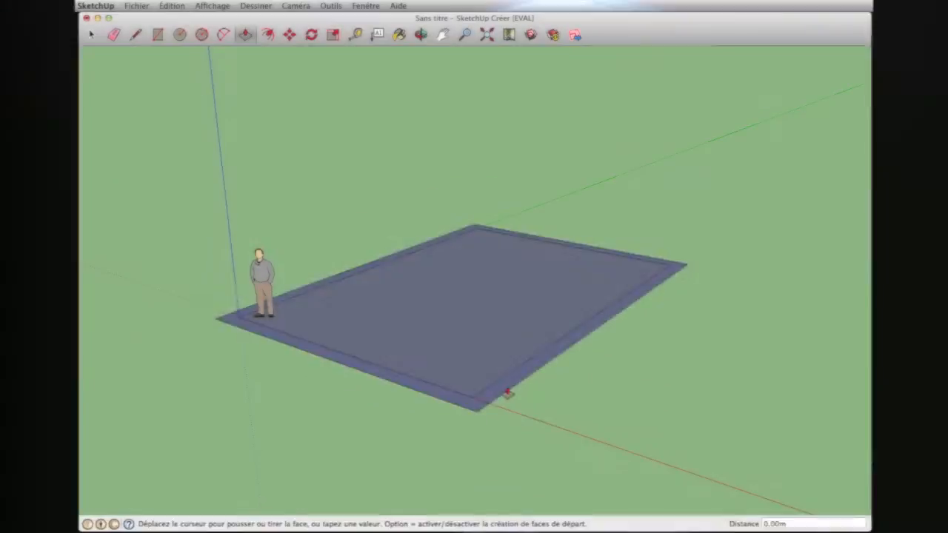
pyautogui.click(507, 394)
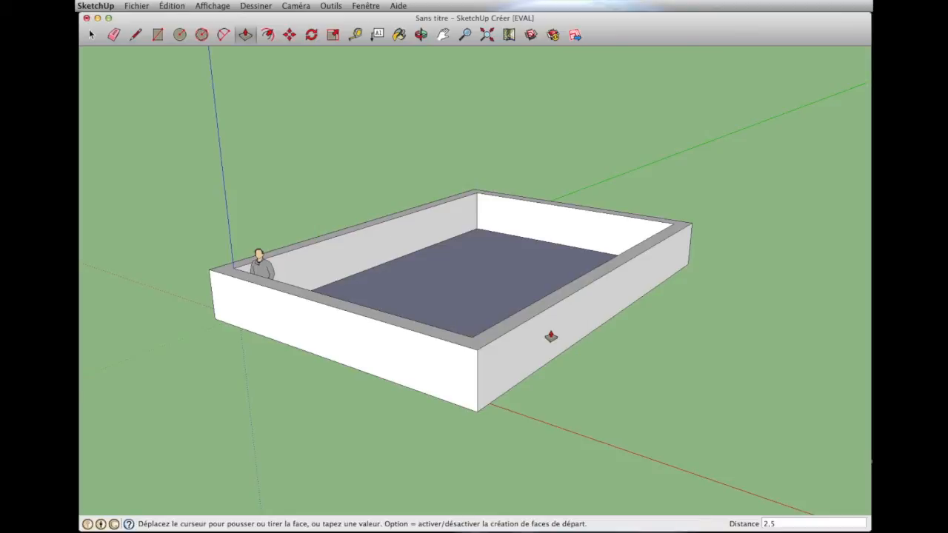
pyautogui.press('Return')
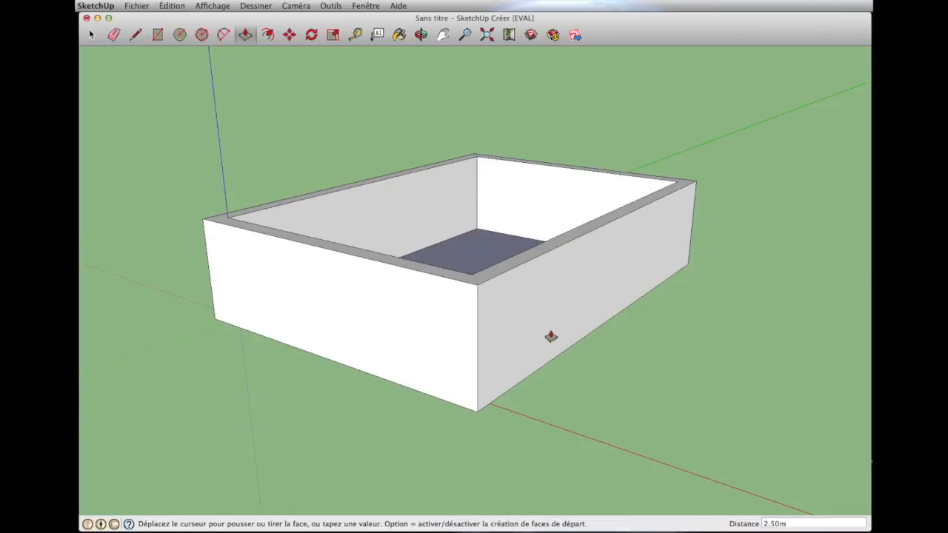
pyautogui.moveTo(491, 260)
pyautogui.mouseDown(button='middle')
pyautogui.moveTo(423, 277)
pyautogui.moveTo(498, 264)
pyautogui.mouseUp(button='middle')
pyautogui.press('p')
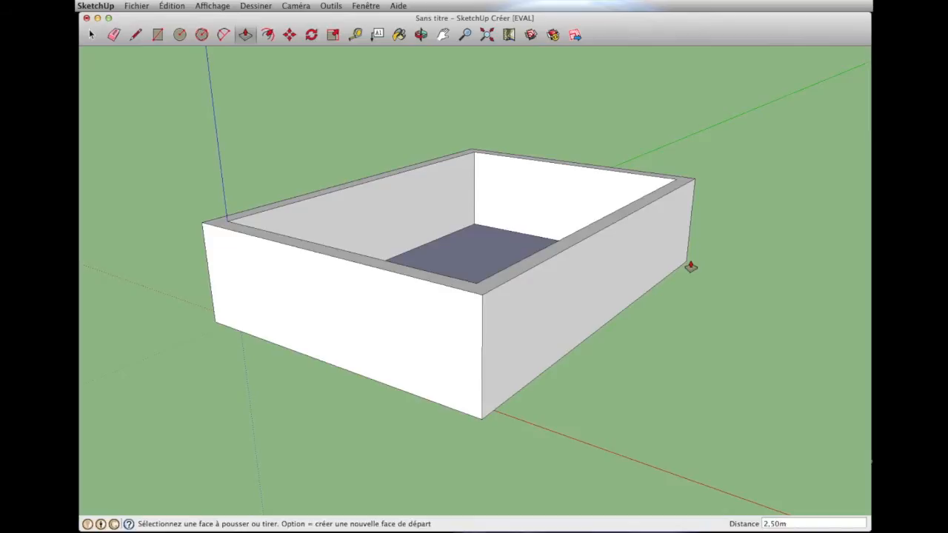
# - Turn all the walls and the floor into a component named "mur exterieur", replacing the selection, and clear the selection
pyautogui.click(91, 35)
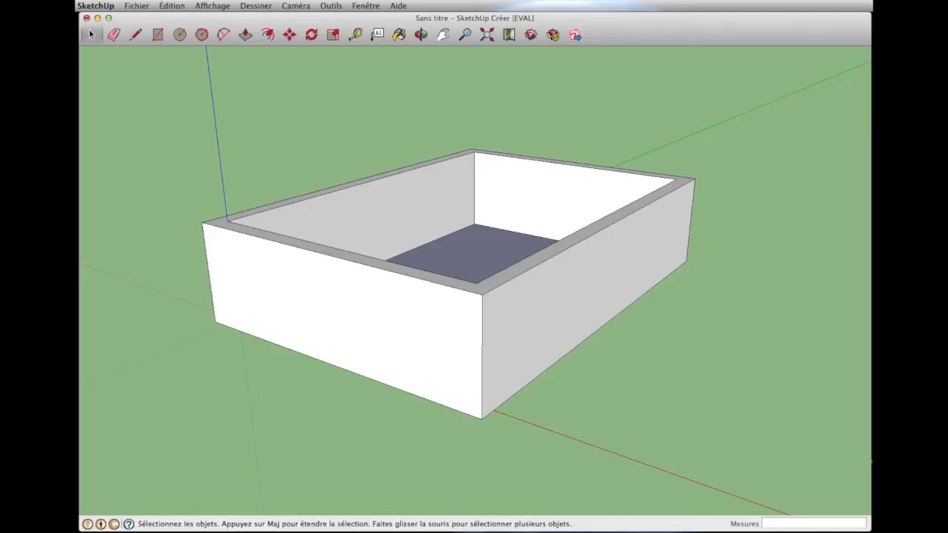
pyautogui.moveTo(135, 80); pyautogui.dragTo(772, 478)
pyautogui.click(687, 414)
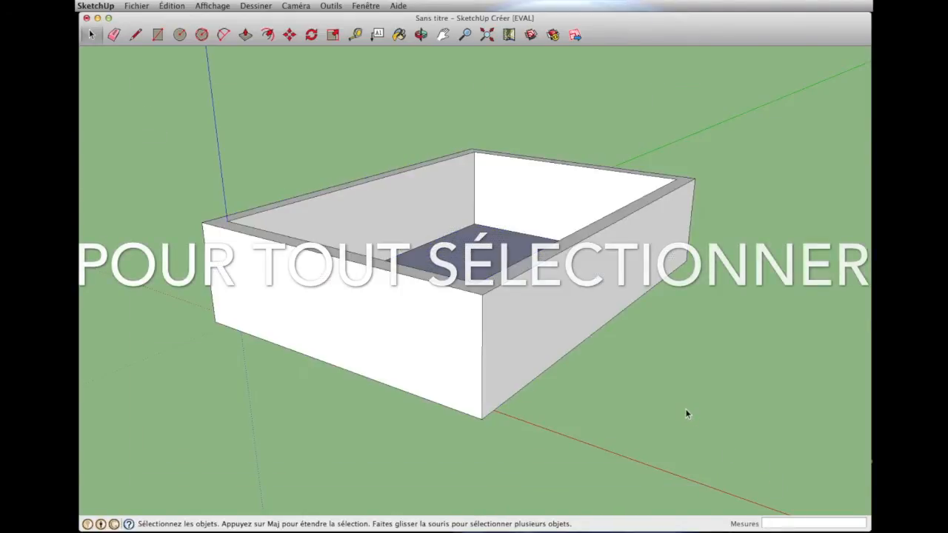
pyautogui.doubleClick(382, 338)
pyautogui.click(383, 338)
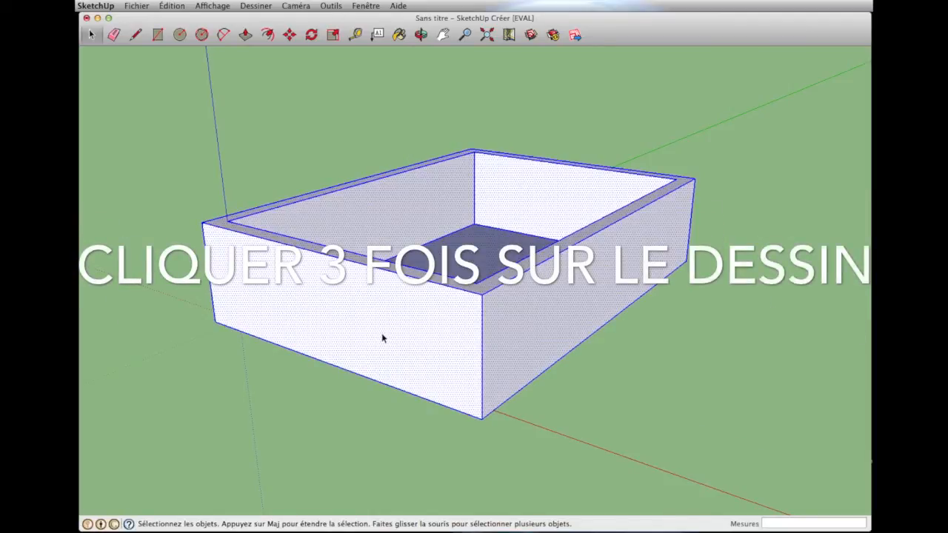
pyautogui.rightClick(512, 288)
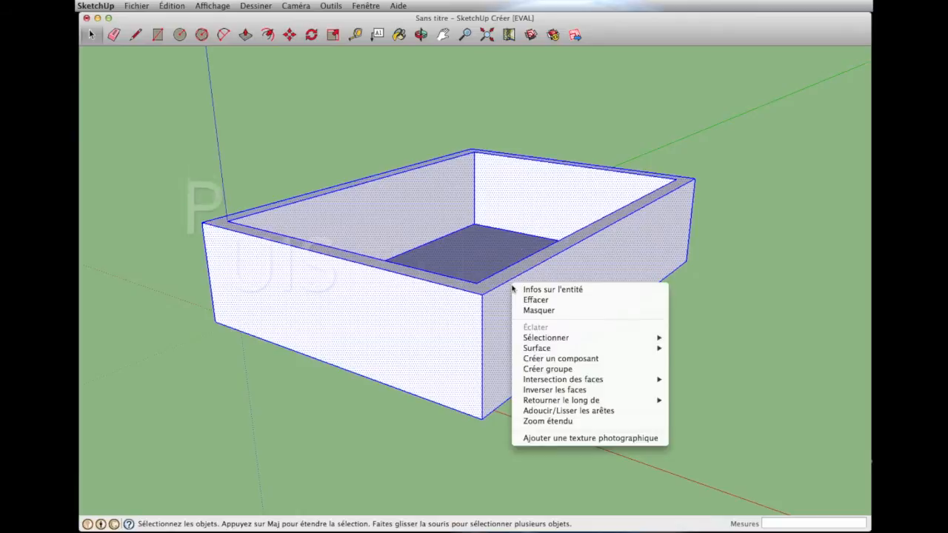
pyautogui.click(571, 360)
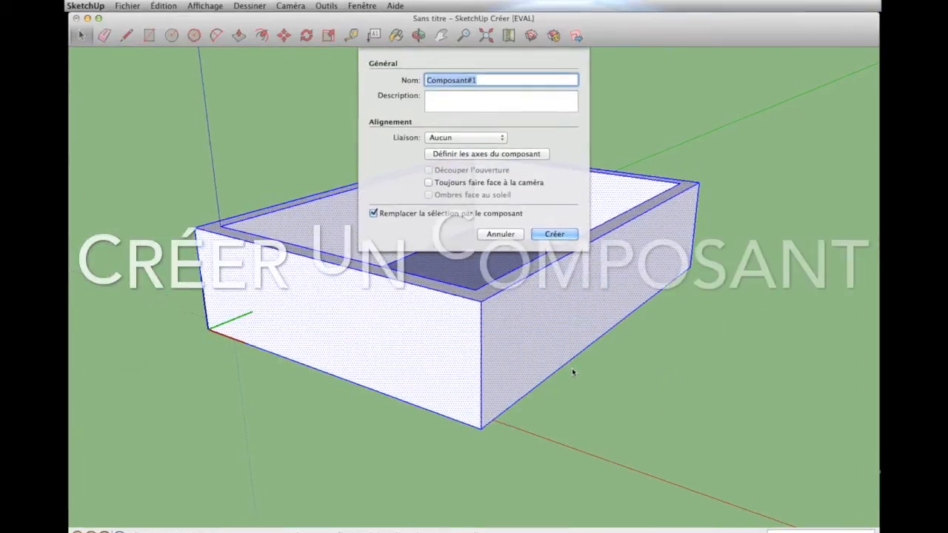
pyautogui.write('mur ')
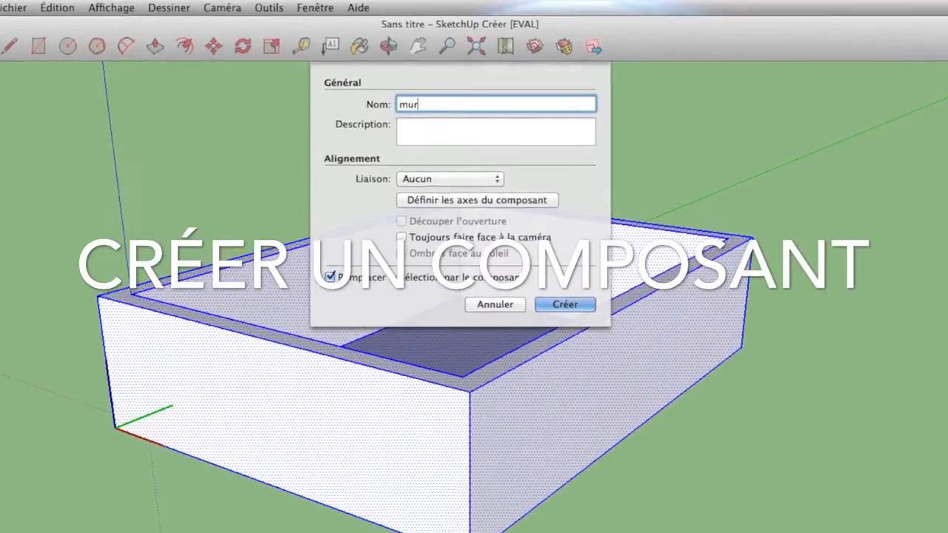
pyautogui.write('ext')
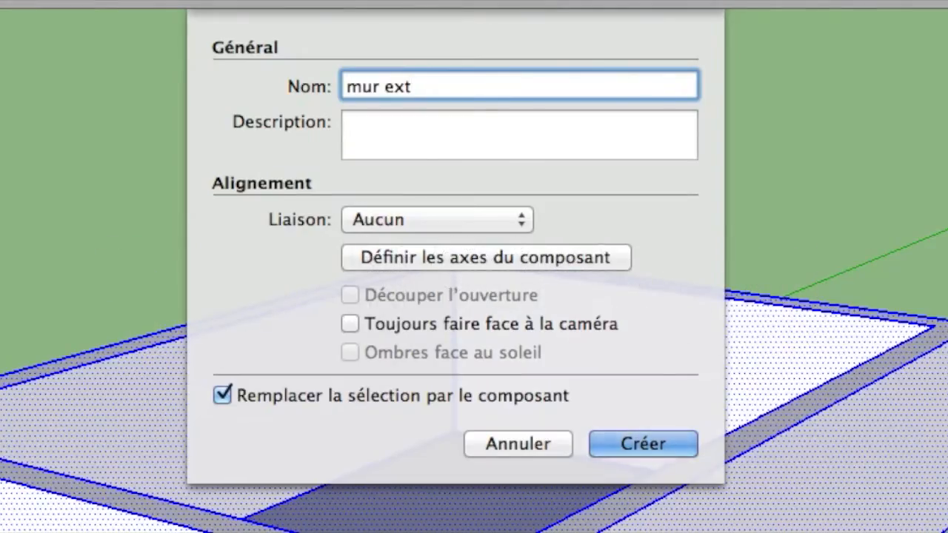
pyautogui.write('erieur')
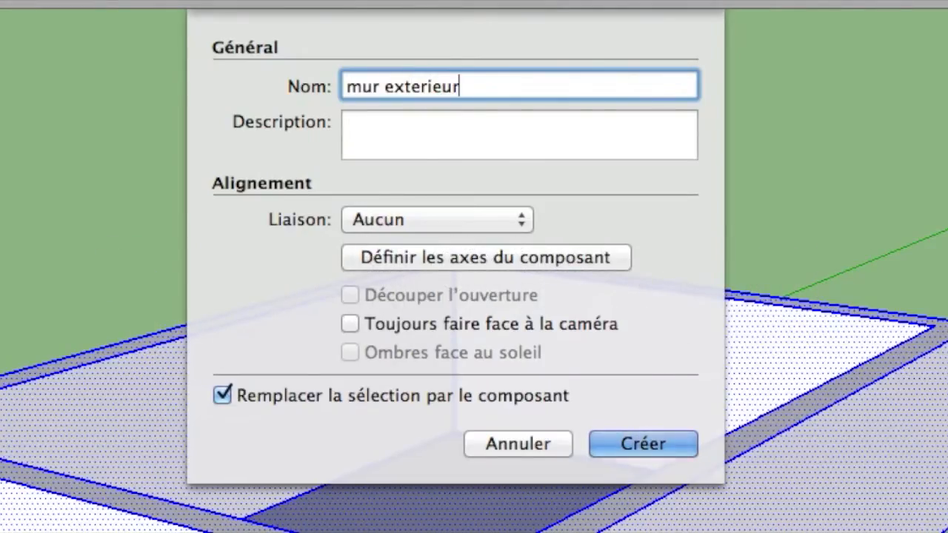
pyautogui.click(662, 437)
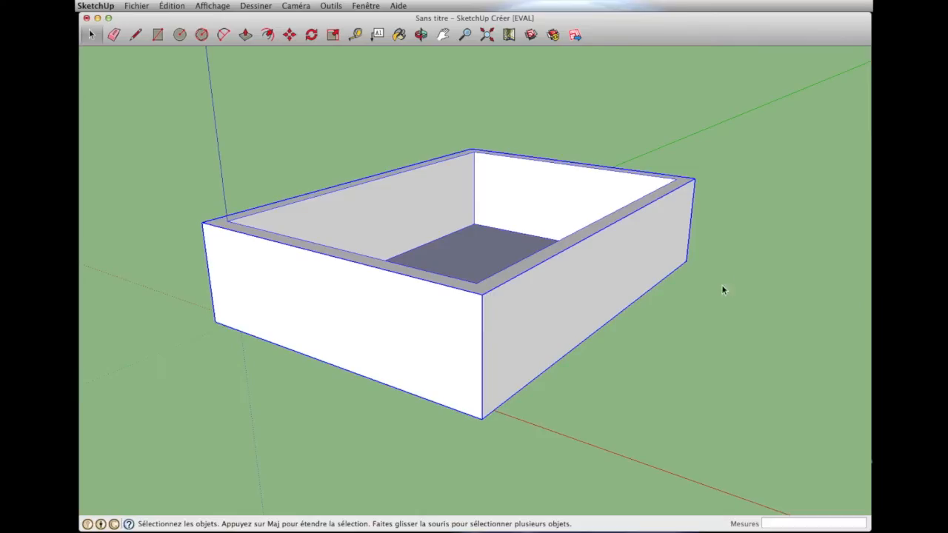
pyautogui.click(737, 278)
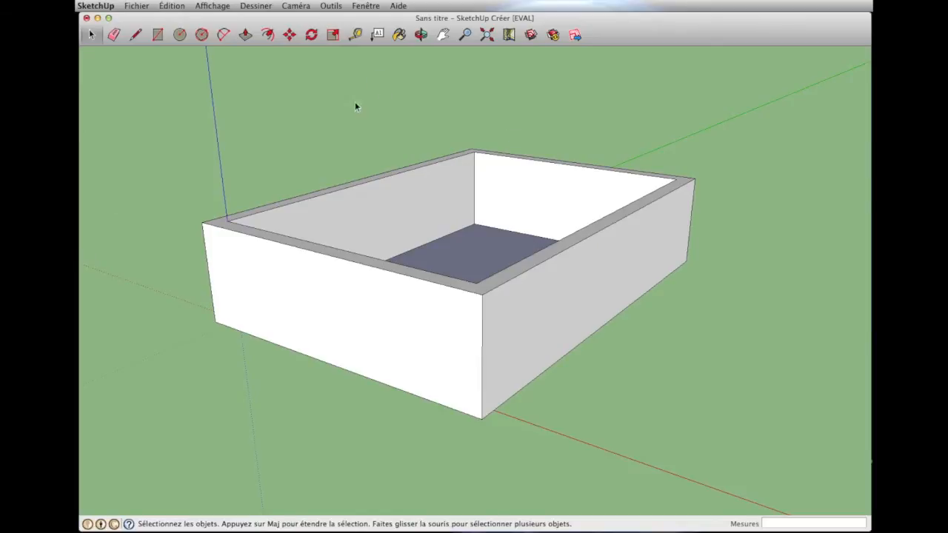
# - Show the Structure window and move it away from the model
pyautogui.click(204, 8)
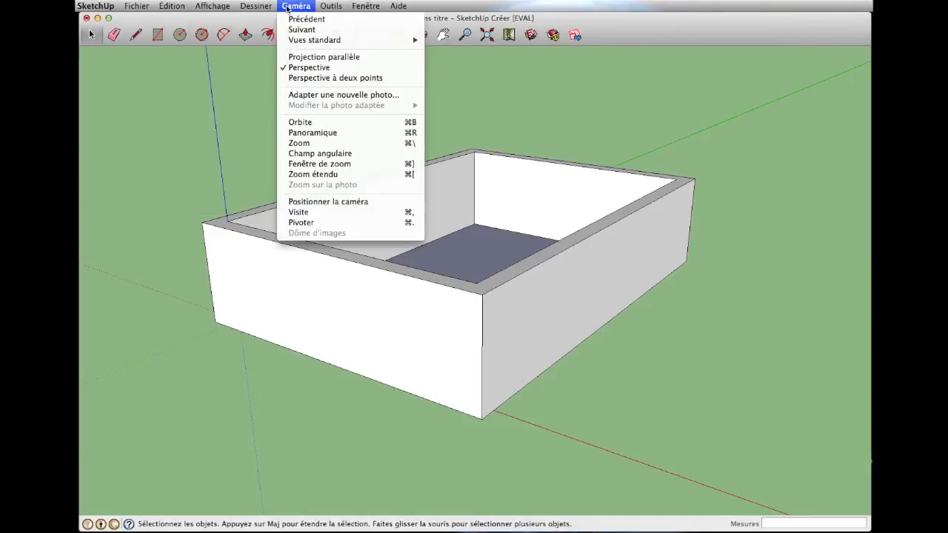
pyautogui.click(375, 122)
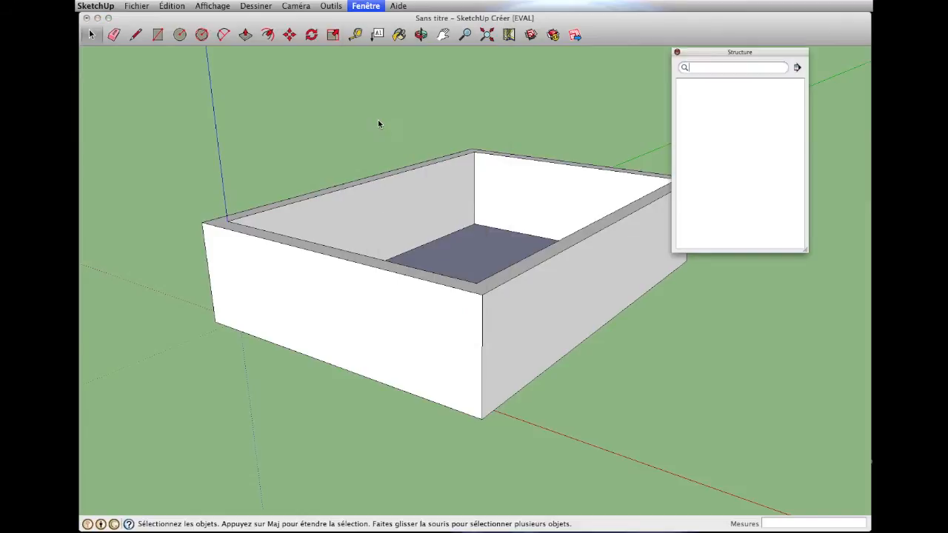
pyautogui.moveTo(772, 51); pyautogui.dragTo(829, 53)
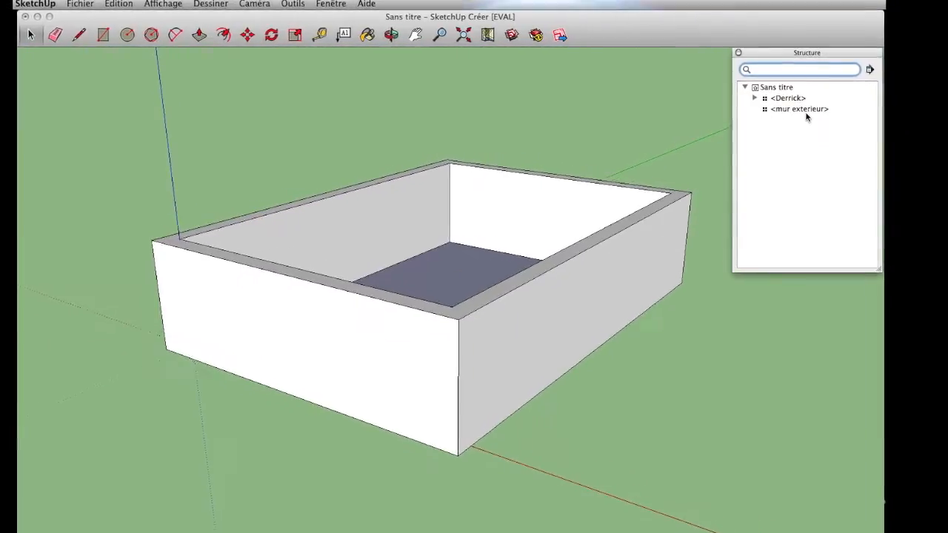
# - Hide the standing human figure component through the model structure list
pyautogui.moveTo(521, 148); pyautogui.dragTo(403, 313, button='middle')
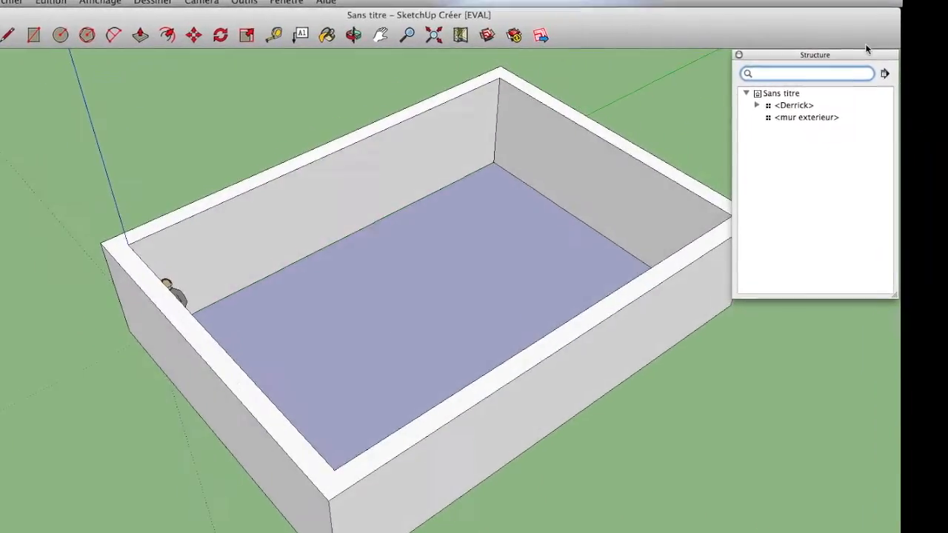
pyautogui.click(805, 109)
pyautogui.rightClick(804, 112)
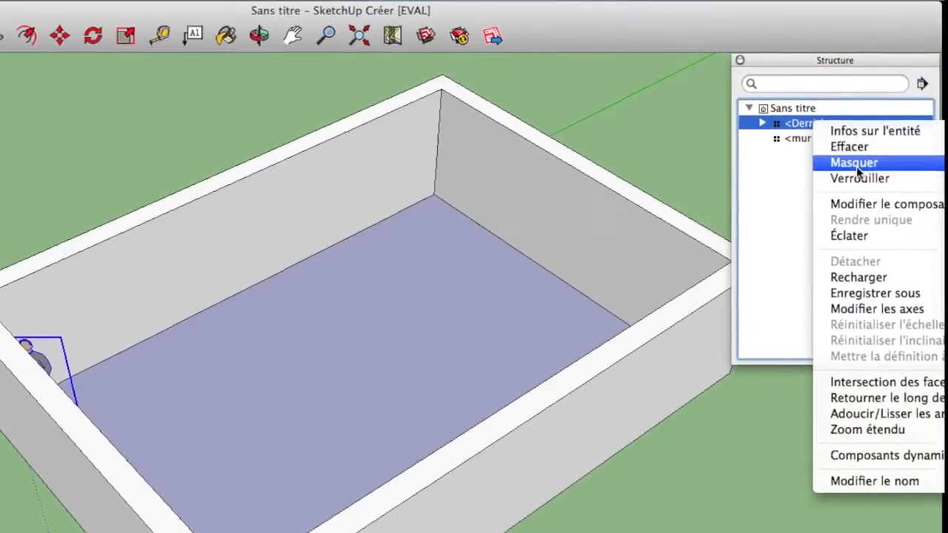
pyautogui.click(857, 165)
# - Reveal the hidden human figure component inside the walls and hide it again
pyautogui.moveTo(416, 437); pyautogui.dragTo(637, 170, button='middle')
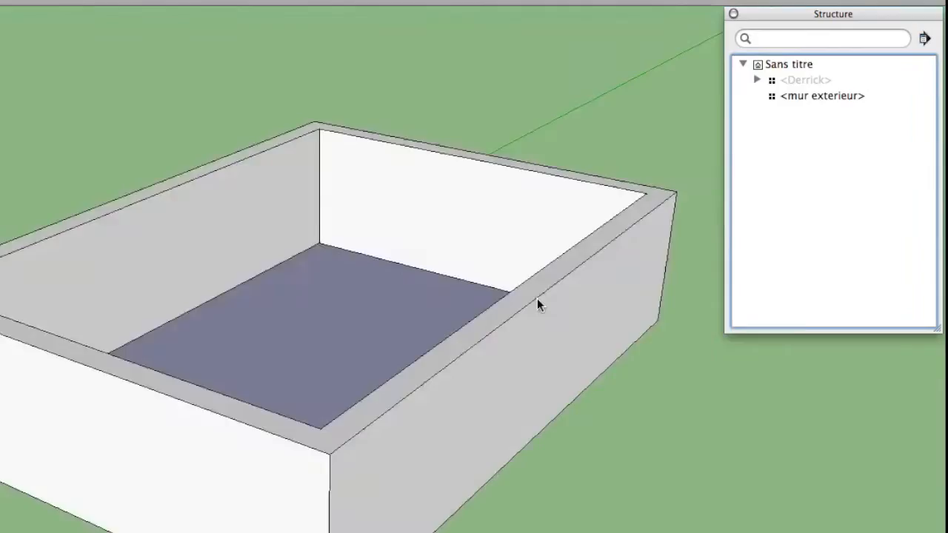
pyautogui.moveTo(461, 315); pyautogui.dragTo(481, 313, button='middle')
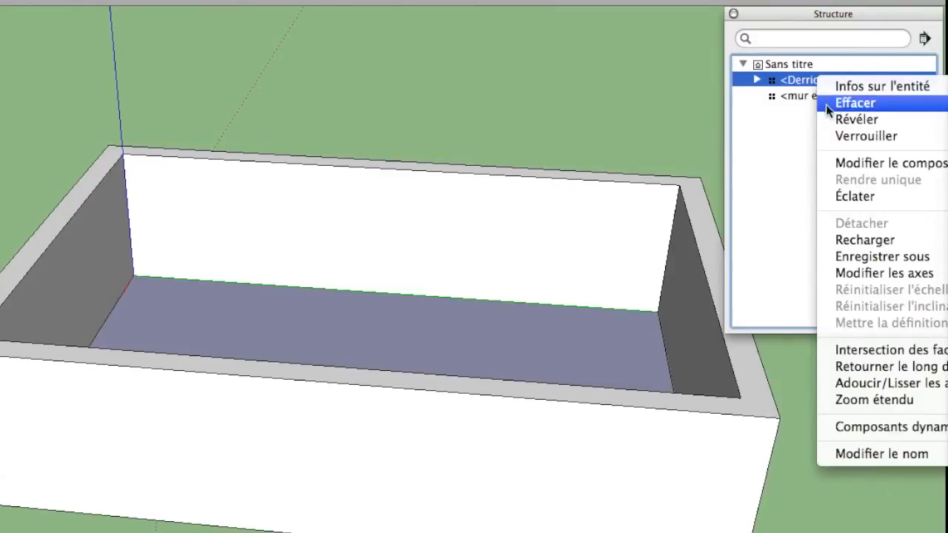
pyautogui.click(844, 123)
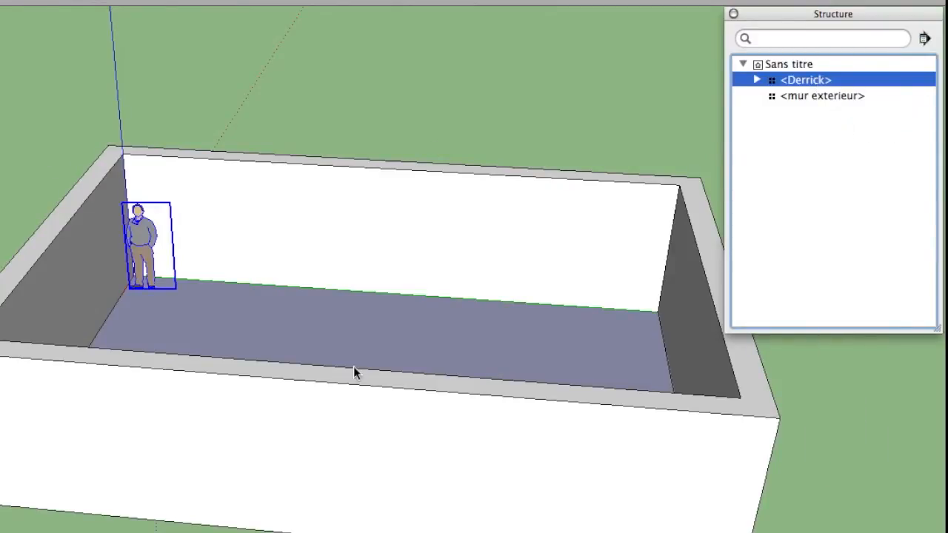
pyautogui.rightClick(800, 86)
pyautogui.click(819, 123)
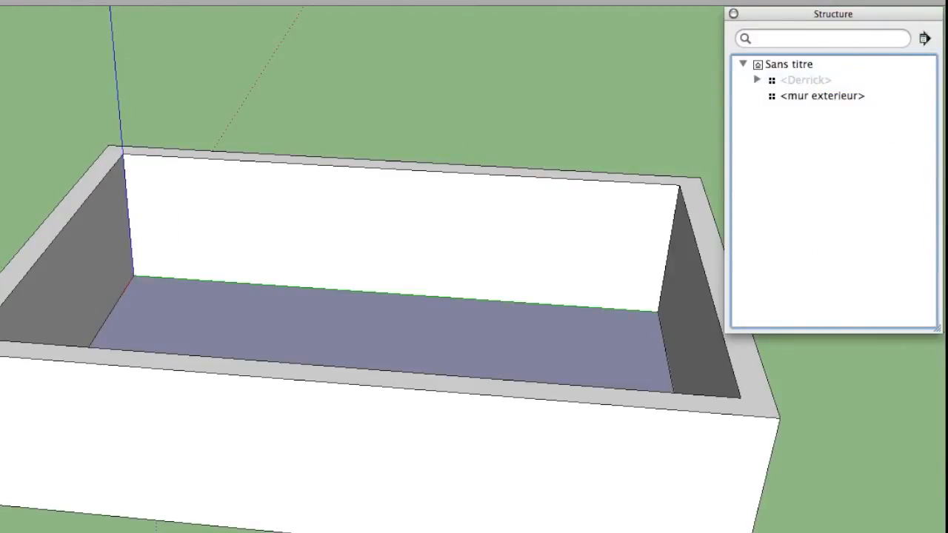
pyautogui.moveTo(311, 245); pyautogui.dragTo(193, 238, button='middle')
pyautogui.scroll(-5, 355, 200)
pyautogui.moveTo(165, 504); pyautogui.dragTo(110, 469, button='middle')
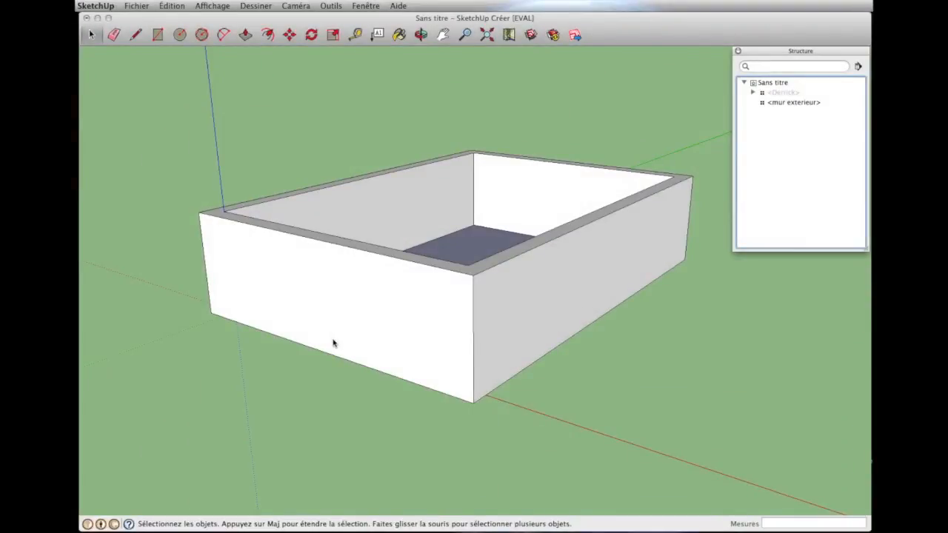
# - Measure the length of the short front wall along its top edge, from corner to corner
pyautogui.moveTo(333, 342); pyautogui.dragTo(597, 351, button='middle')
pyautogui.moveTo(517, 358); pyautogui.dragTo(546, 346, button='middle')
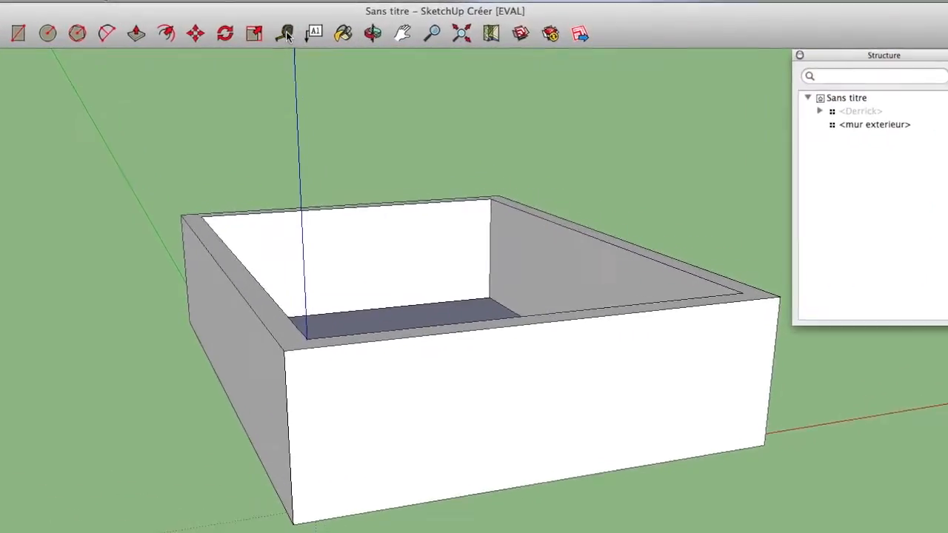
pyautogui.click(287, 34)
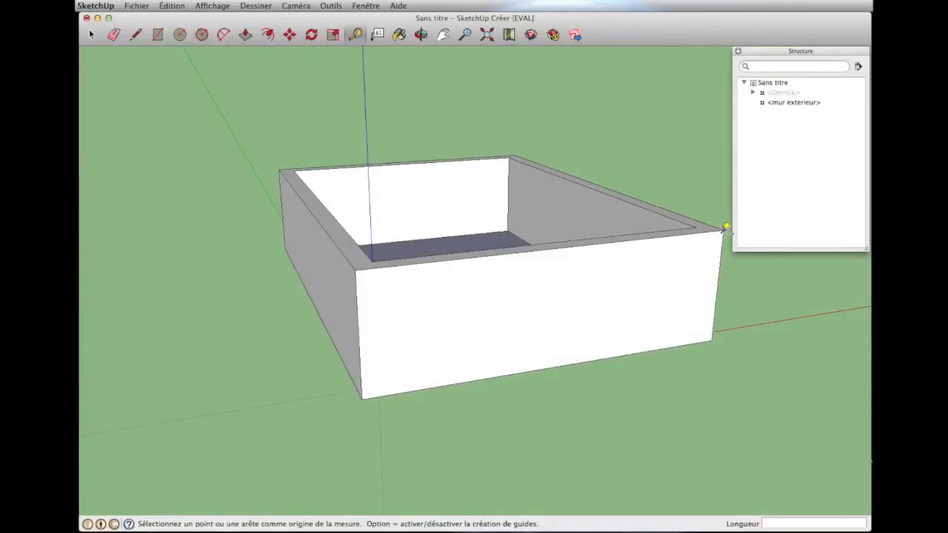
pyautogui.click(726, 225)
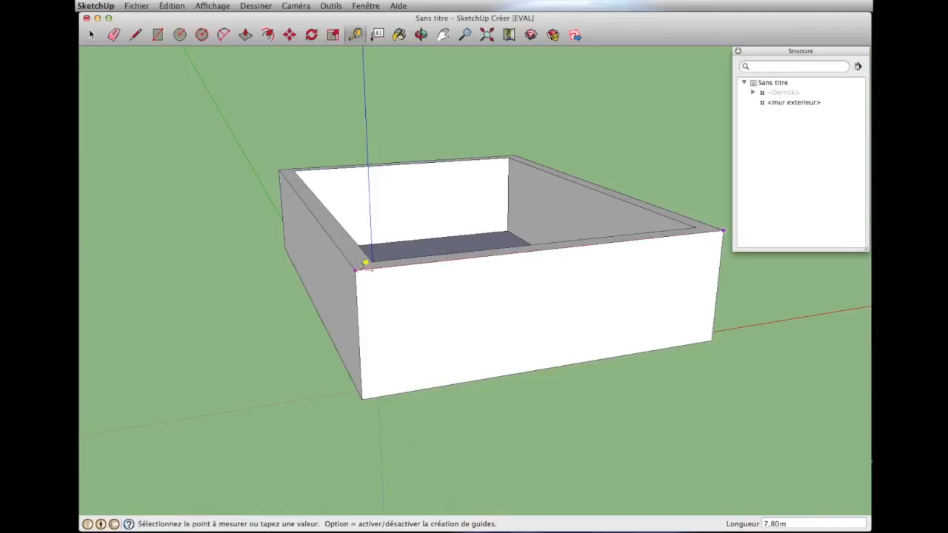
pyautogui.moveTo(357, 269)
pyautogui.click(517, 305)
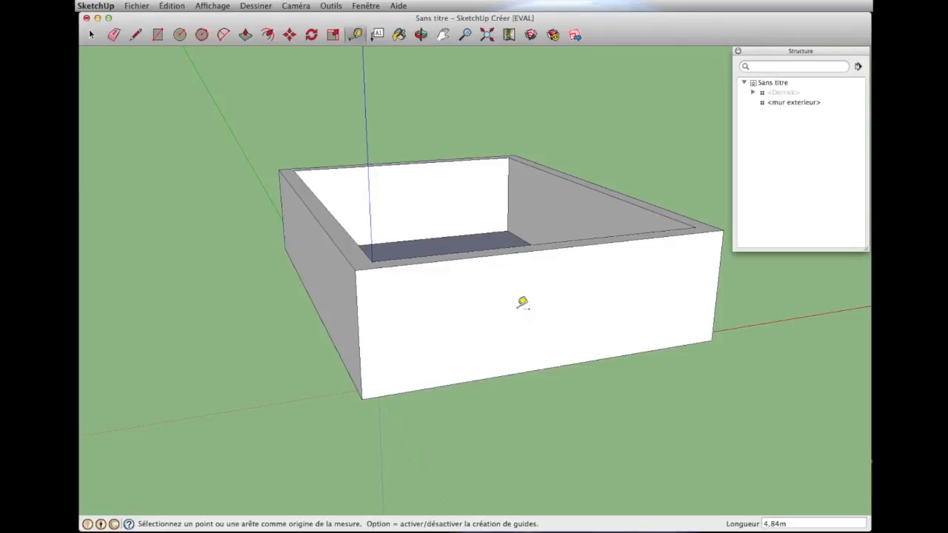
# - Place a vertical guide on the front wall 1.5 m in from its right corner edge
pyautogui.click(716, 291)
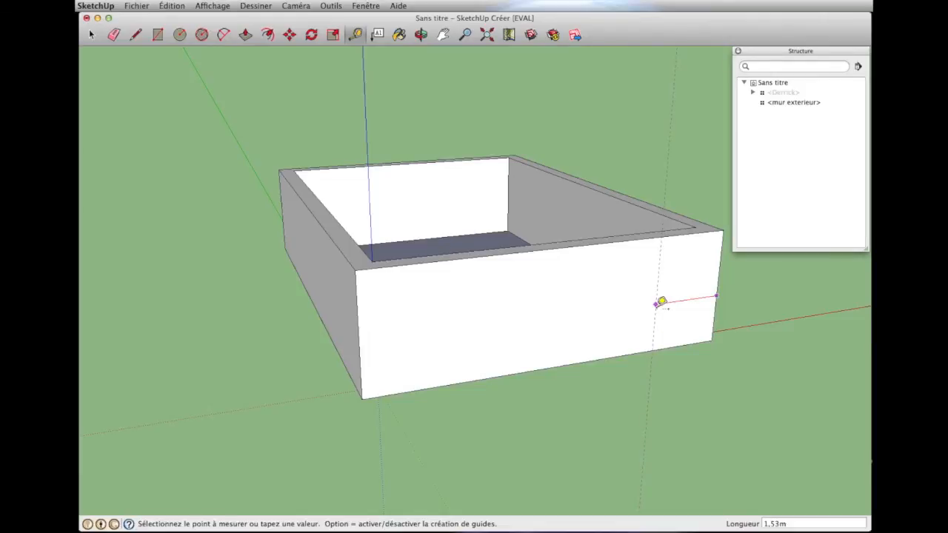
pyautogui.write('1,')
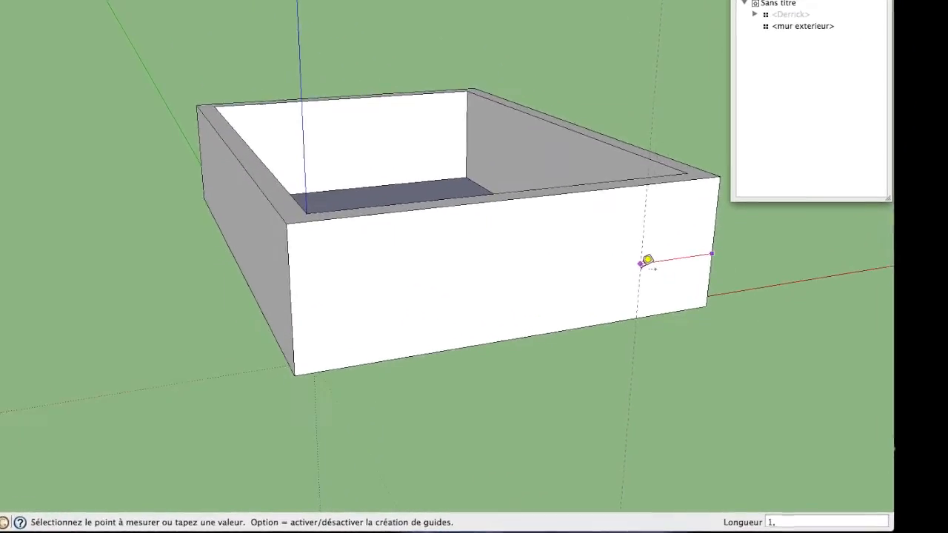
pyautogui.write('5')
pyautogui.press('Return')
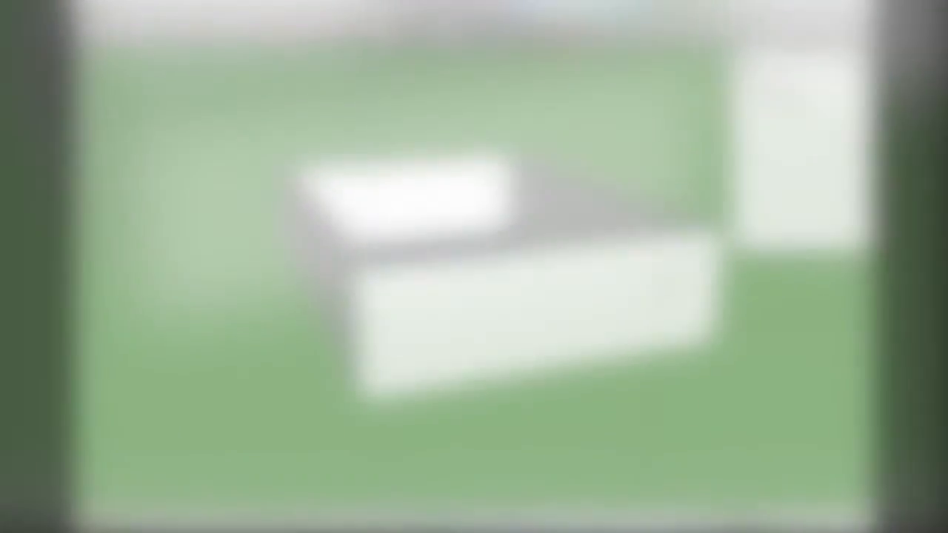
# - Add a second vertical guide 0.9 m further in from the first and a horizontal guide 2.15 m above the wall's base
pyautogui.click(623, 188)
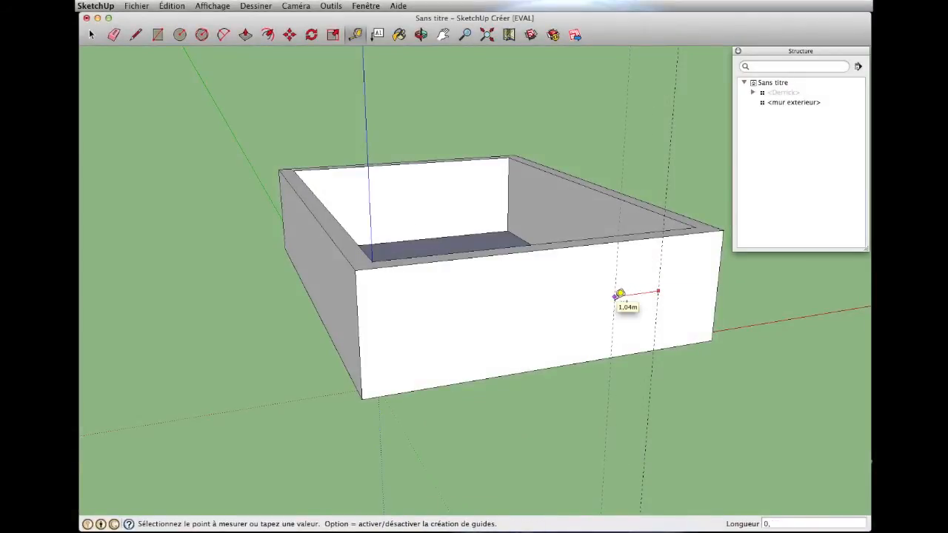
pyautogui.click(620, 294)
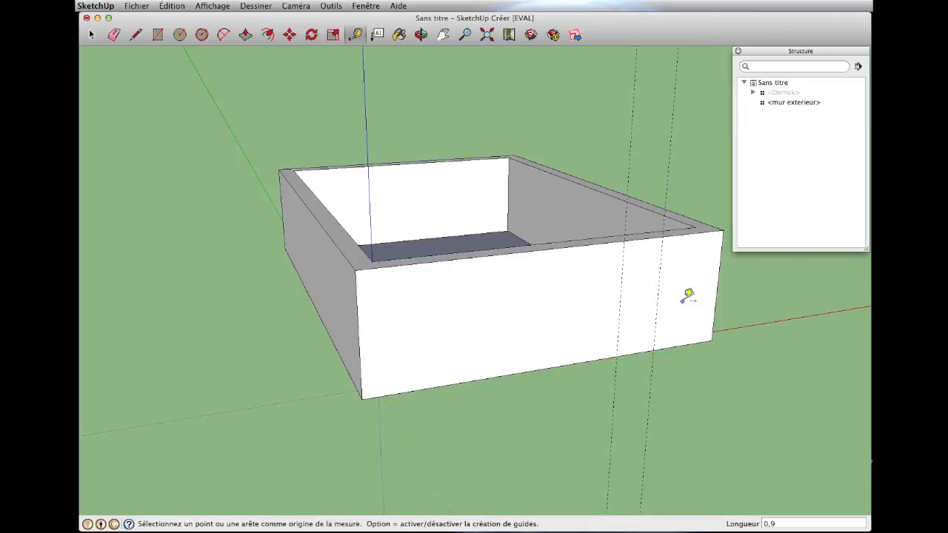
pyautogui.click(635, 353)
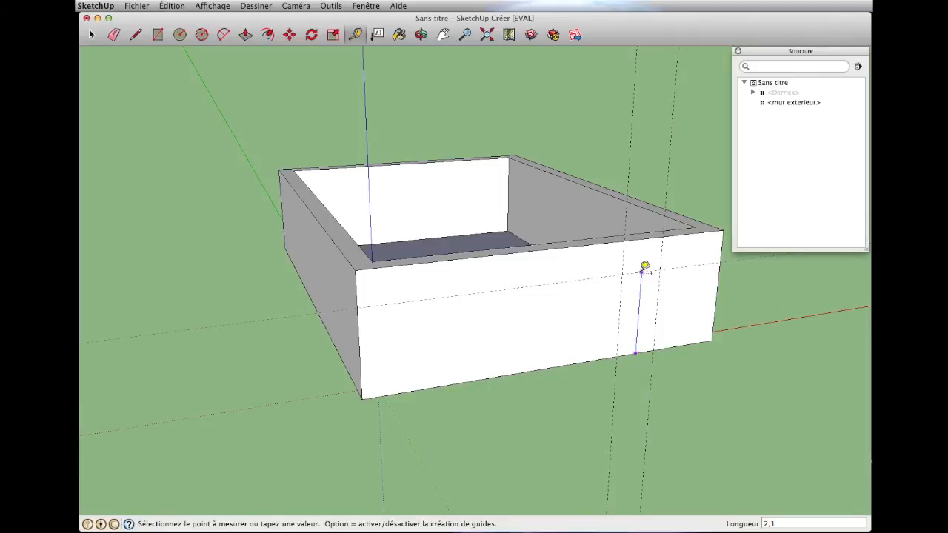
pyautogui.press('Return')
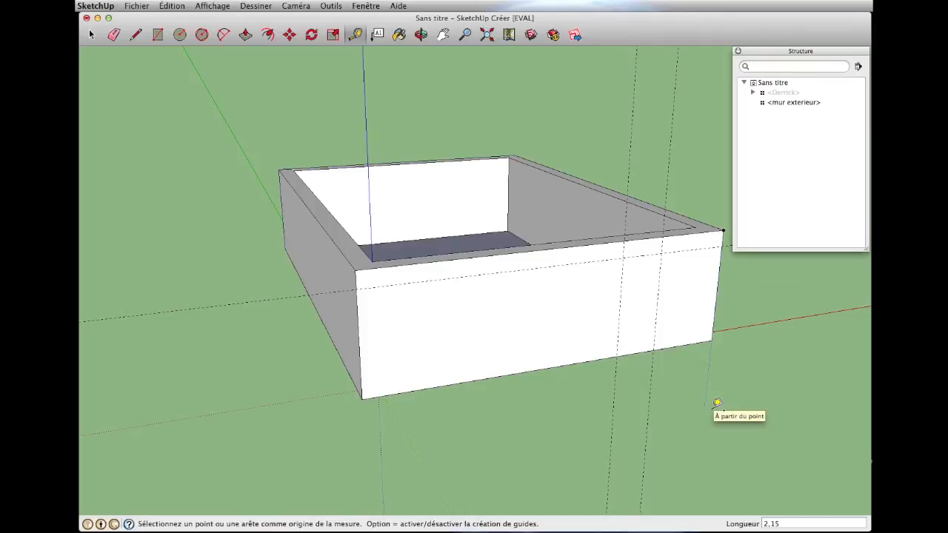
# - Draw a 0.90 by 2.15 m door rectangle between the guides on the front wall without opening the wall component
pyautogui.press('r')
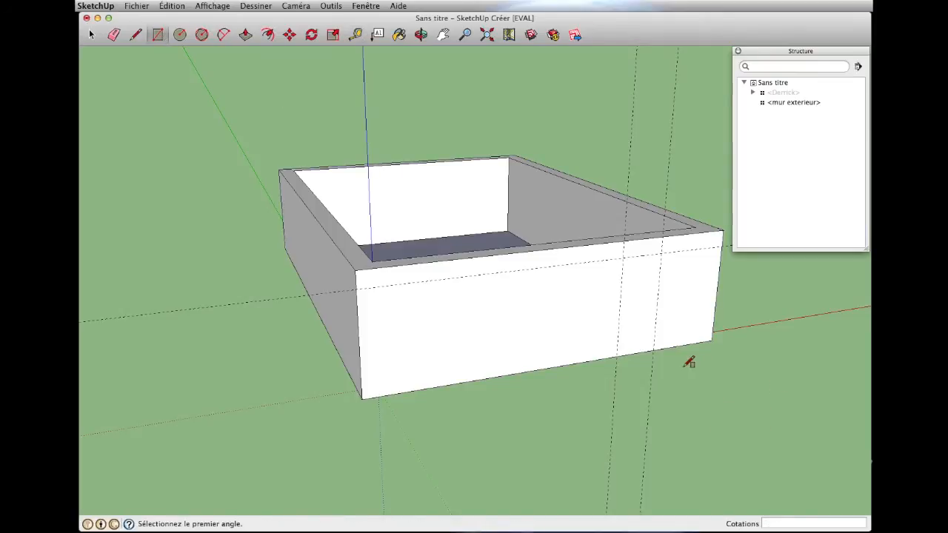
pyautogui.click(653, 350)
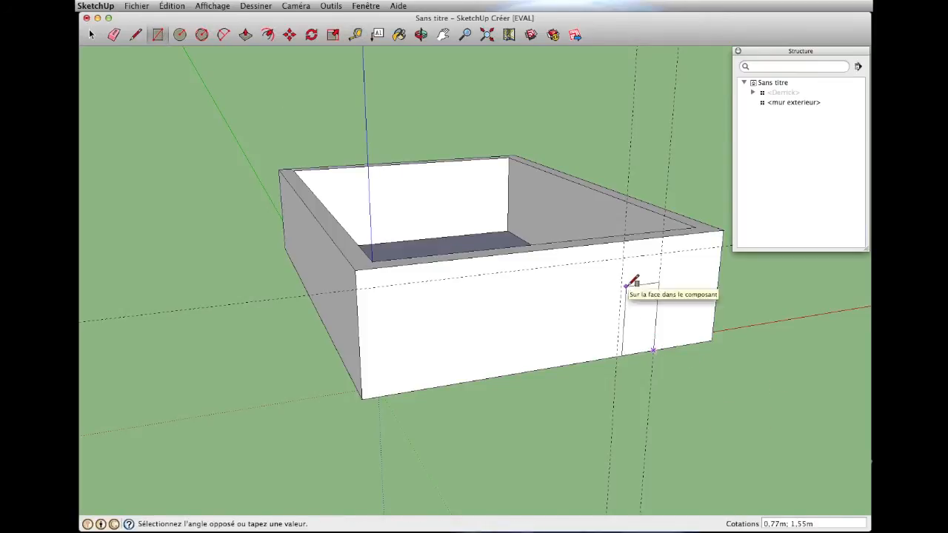
pyautogui.click(627, 254)
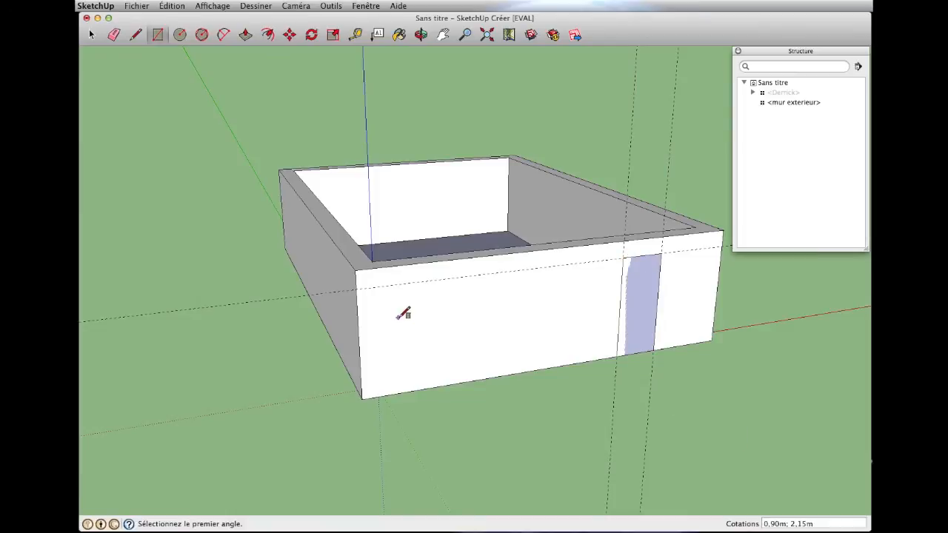
# - Try to push or pull the door rectangle on the front wall, and undo both the extrusion and the rectangle
pyautogui.click(246, 36)
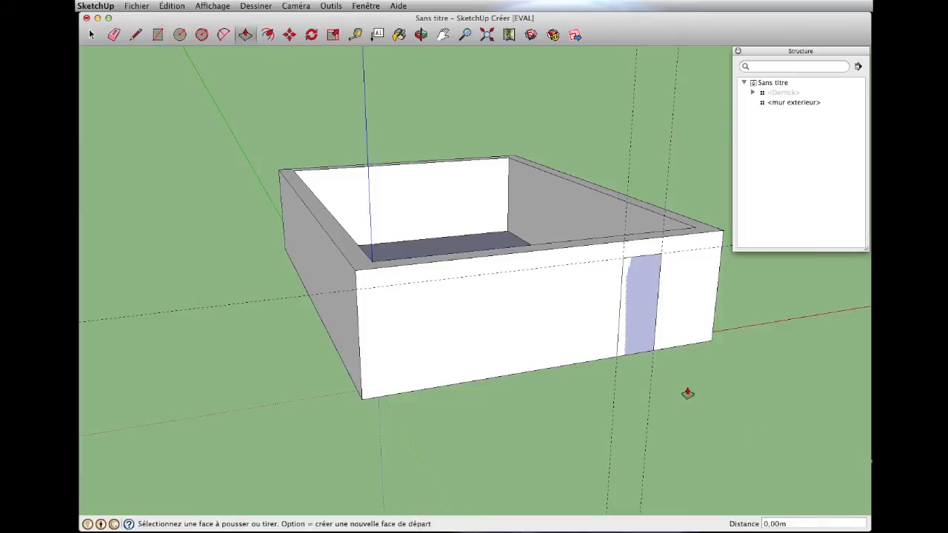
pyautogui.scroll(5, 645, 344)
pyautogui.click(649, 345)
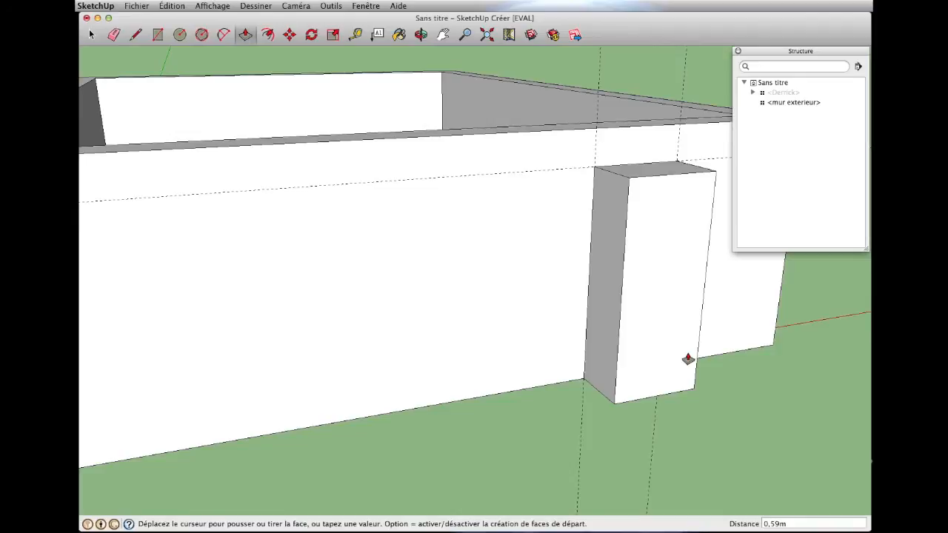
pyautogui.press('Escape')
pyautogui.press('super+z')
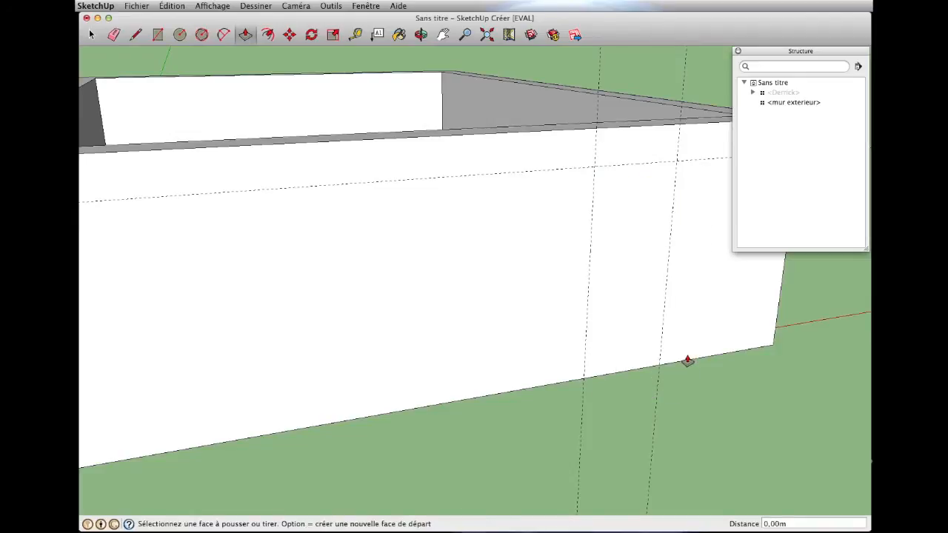
pyautogui.scroll(-5, 683, 351)
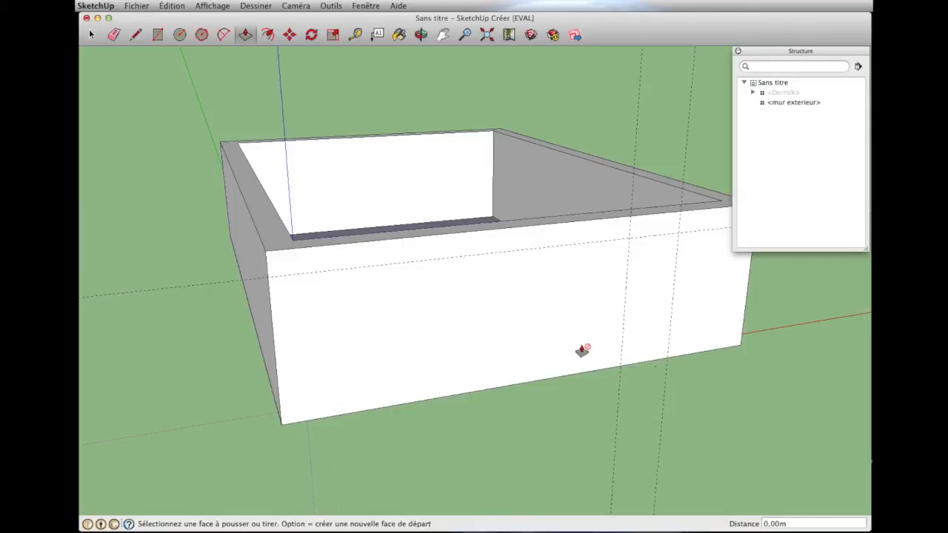
# - Open the "mur exterieur" component for editing and draw a 2.15 by 0.90 m door rectangle between the guides on the front wall
pyautogui.click(91, 35)
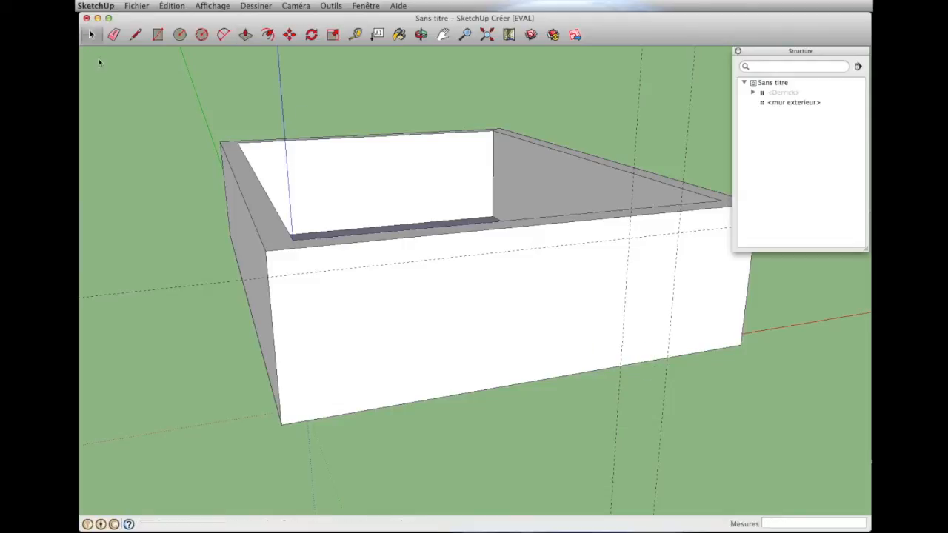
pyautogui.click(567, 312)
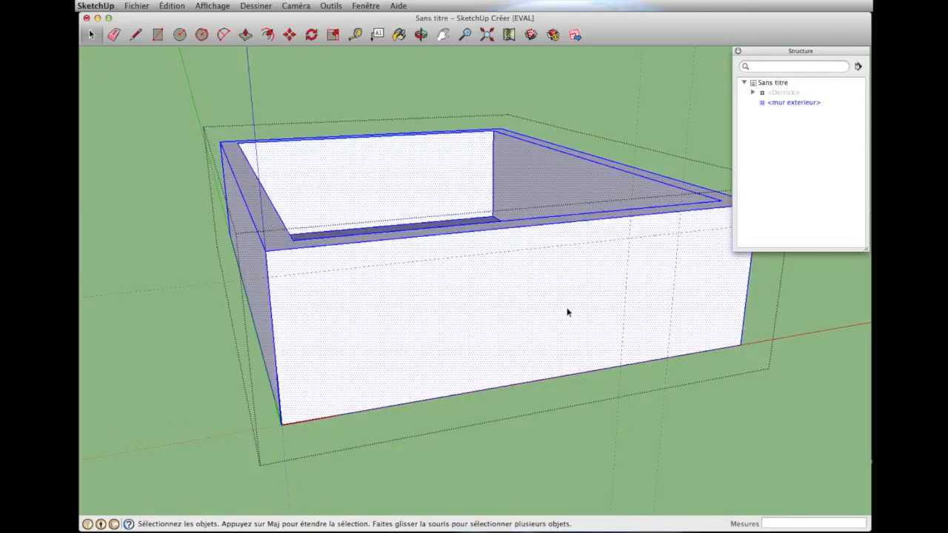
pyautogui.doubleClick(567, 313)
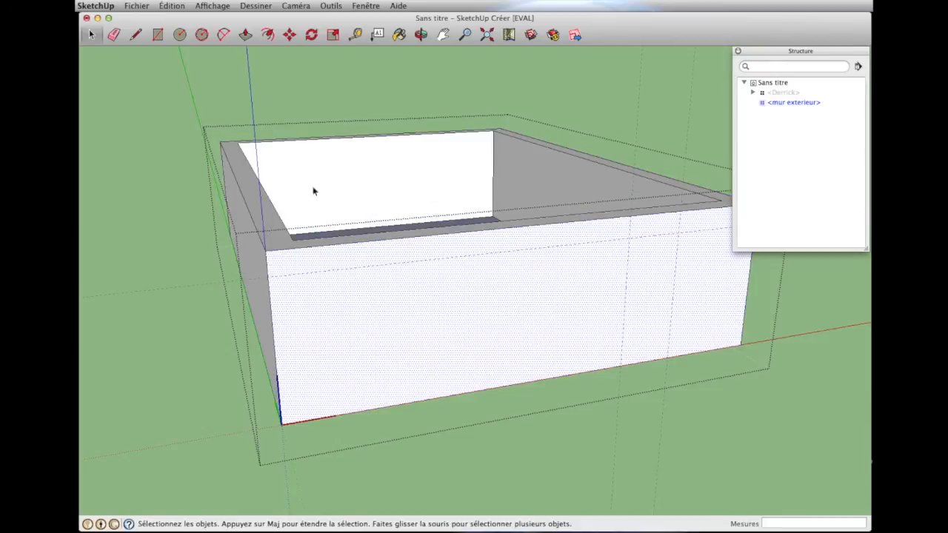
pyautogui.click(158, 35)
pyautogui.click(630, 237)
pyautogui.click(671, 353)
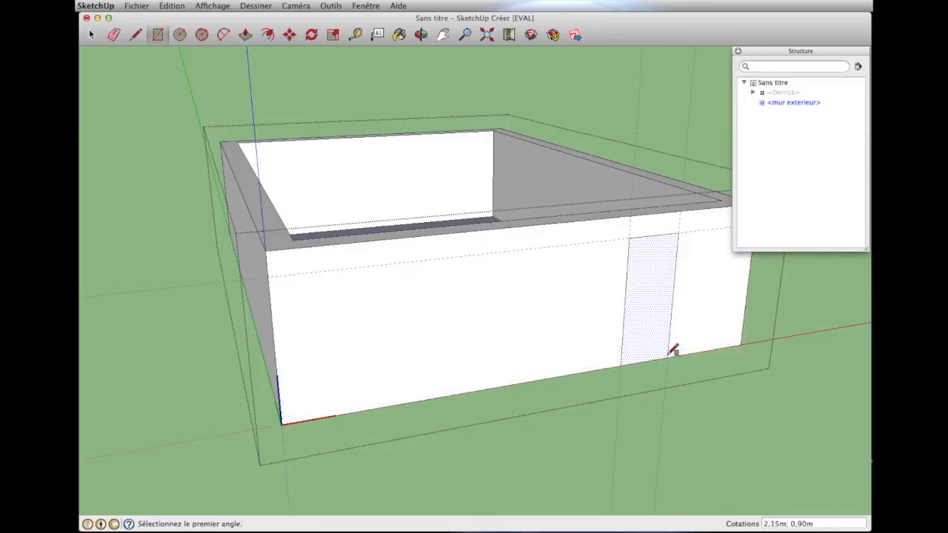
# - Push the door rectangle 0.40 m through the wall to cut the opening, and leave the component's edit mode
pyautogui.click(246, 36)
pyautogui.scroll(3, 692, 370)
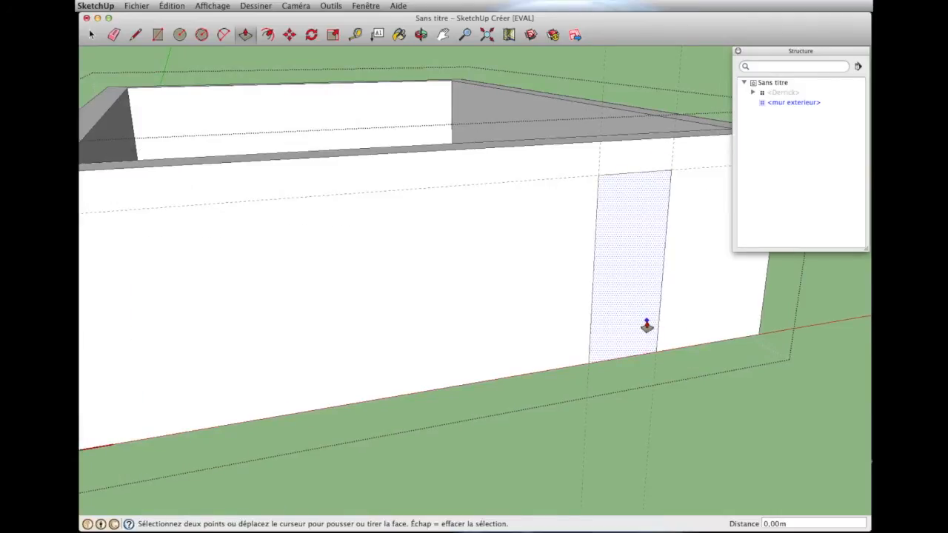
pyautogui.click(646, 326)
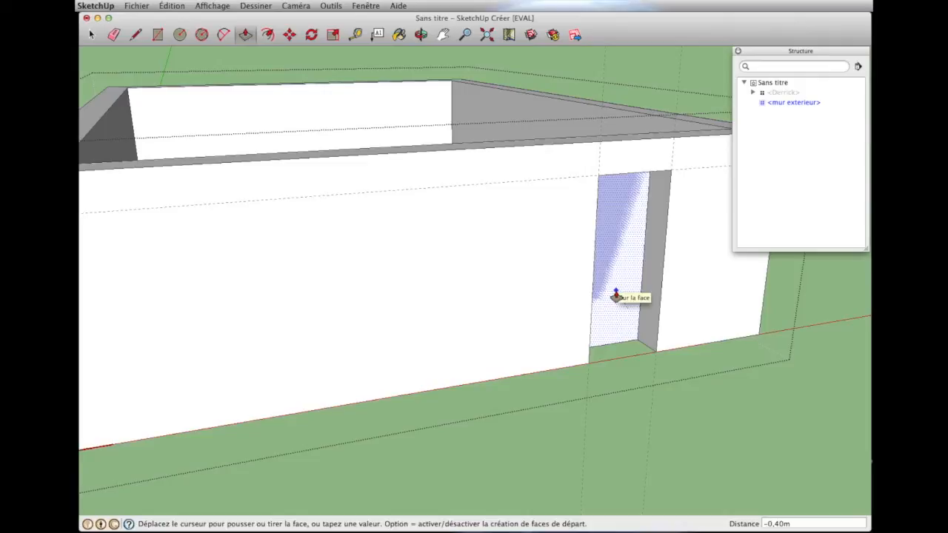
pyautogui.click(615, 296)
pyautogui.scroll(-6, 637, 364)
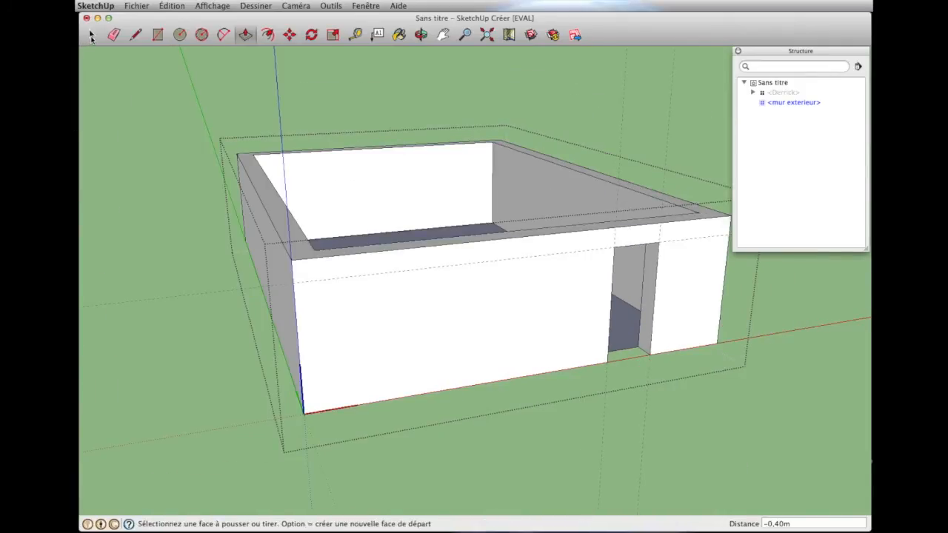
pyautogui.click(91, 35)
pyautogui.click(103, 178)
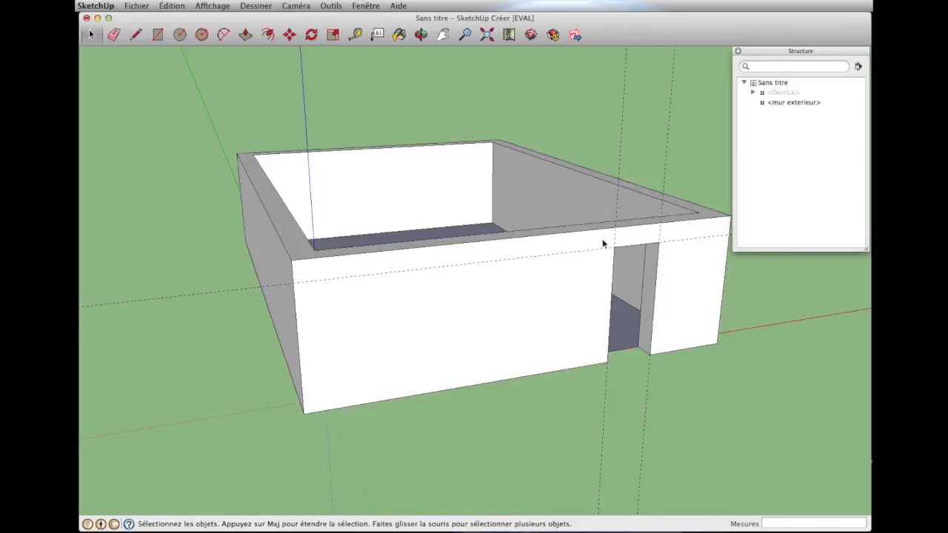
# - Place a horizontal guide for the window sill 0.9 m above the front wall's base edge
pyautogui.scroll(-1, 482, 317)
pyautogui.scroll(3, 799, 444)
pyautogui.scroll(-3, 798, 443)
pyautogui.moveTo(688, 408); pyautogui.dragTo(686, 404, button='middle')
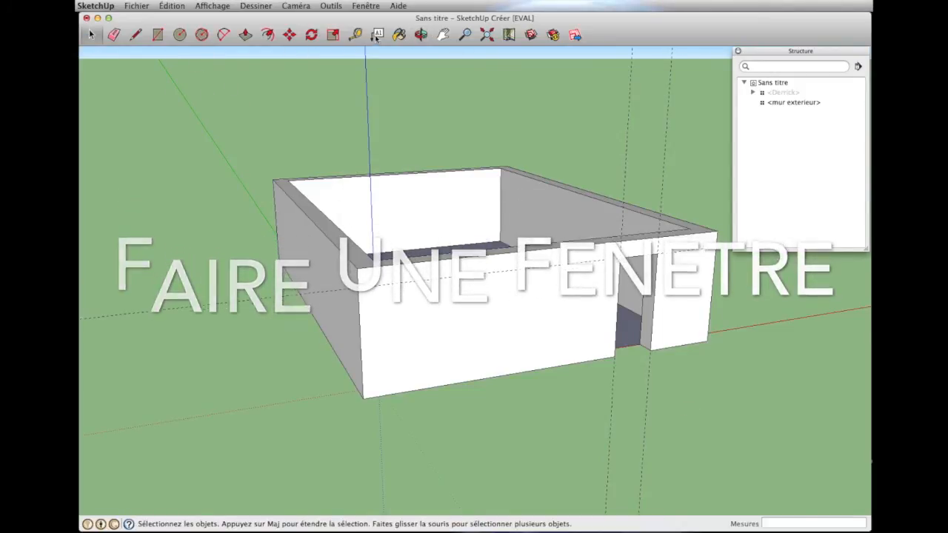
pyautogui.click(355, 35)
pyautogui.click(456, 383)
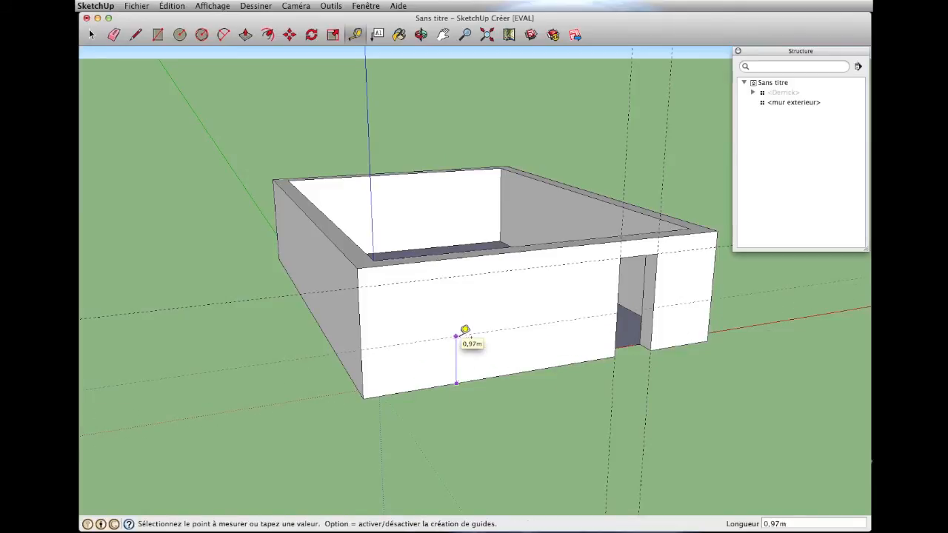
pyautogui.click(456, 336)
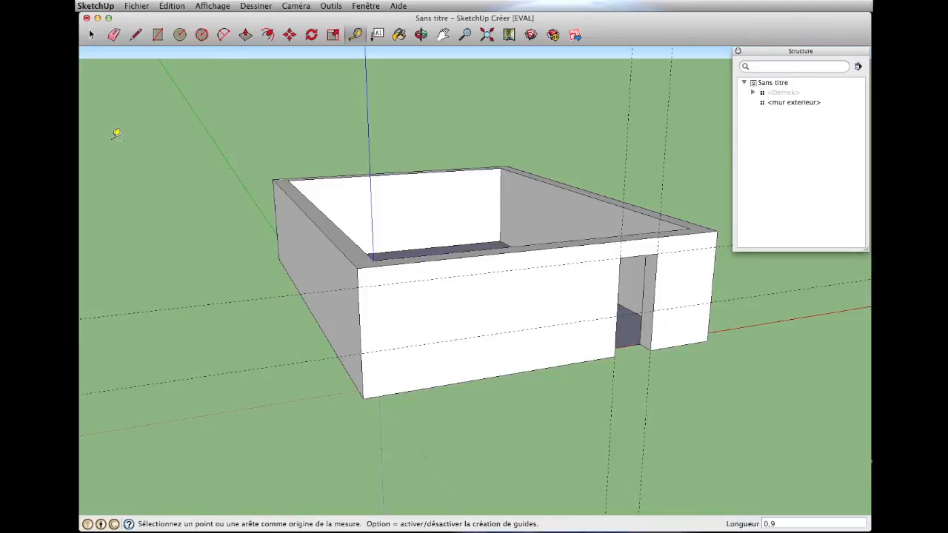
# - Place two vertical window guides on the front wall, 1 m from the corner edge farthest from the door and 1.2 m beyond that
pyautogui.click(158, 35)
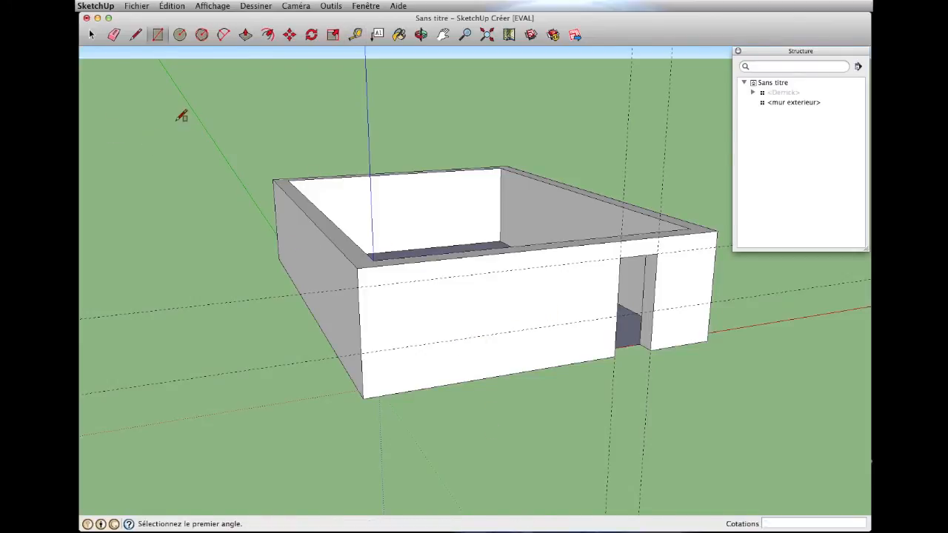
pyautogui.click(135, 38)
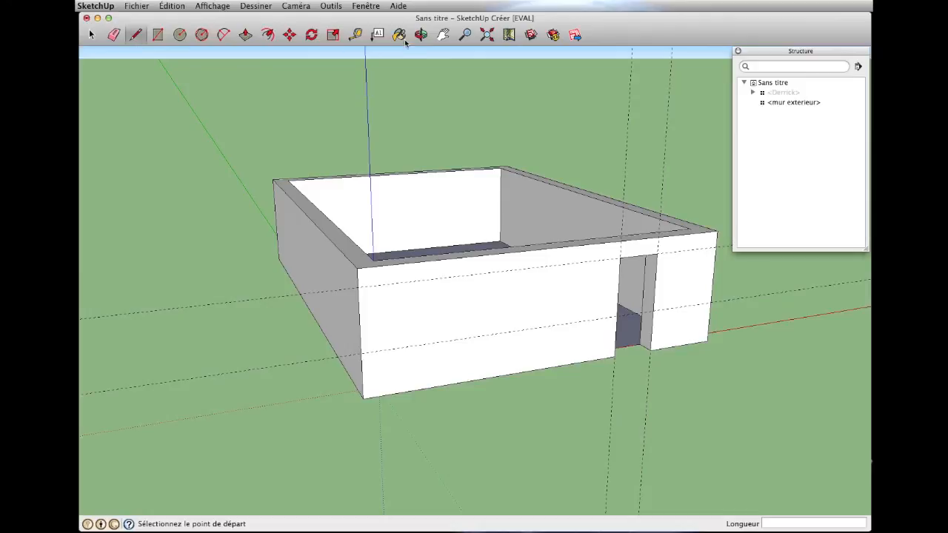
pyautogui.click(355, 35)
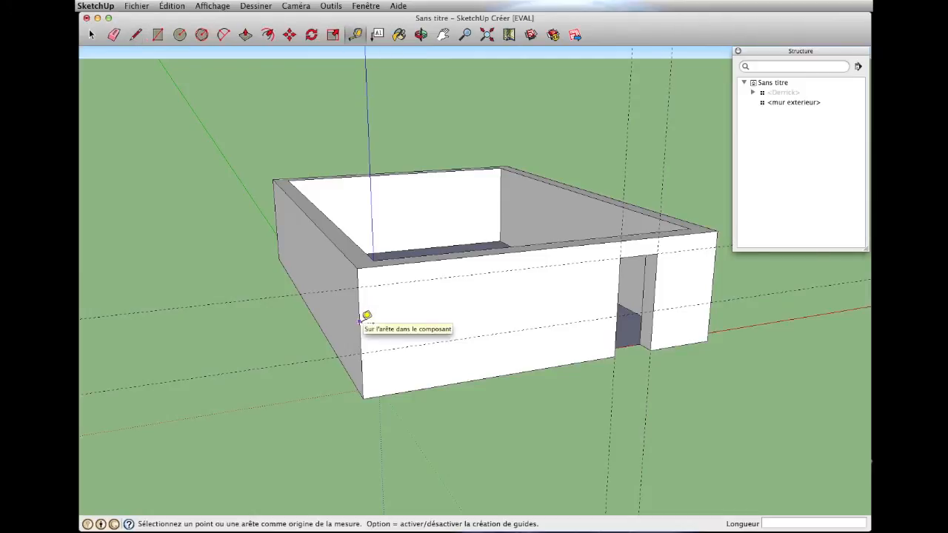
pyautogui.click(361, 319)
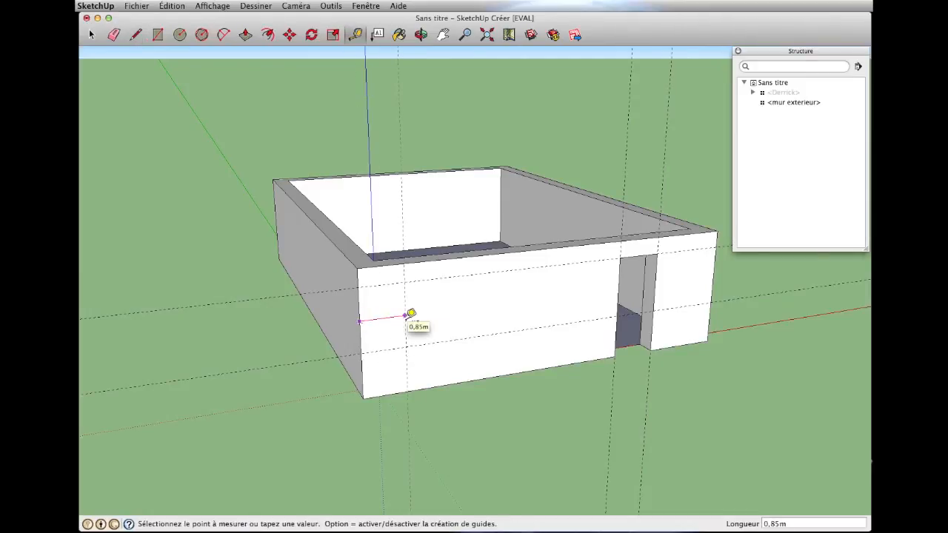
pyautogui.click(409, 315)
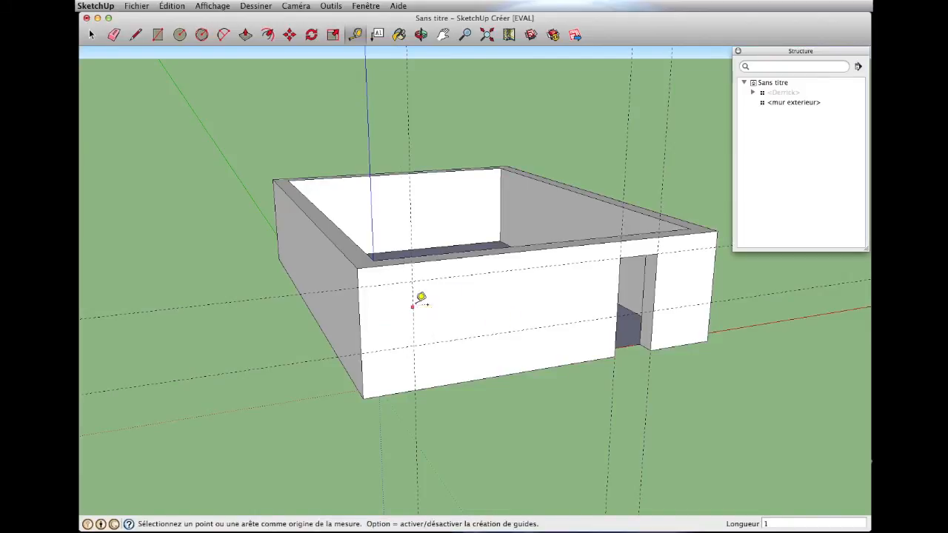
pyautogui.click(413, 335)
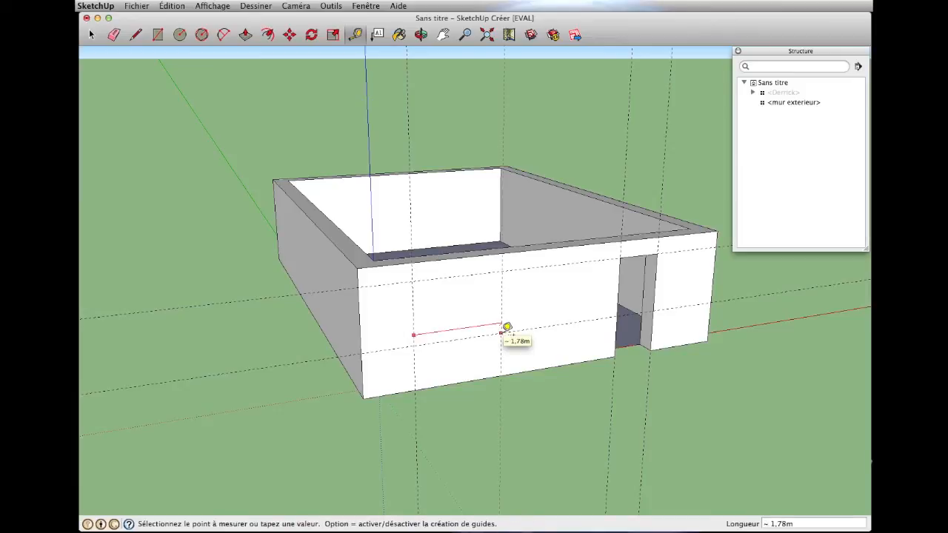
pyautogui.write('1,2')
pyautogui.press('Return')
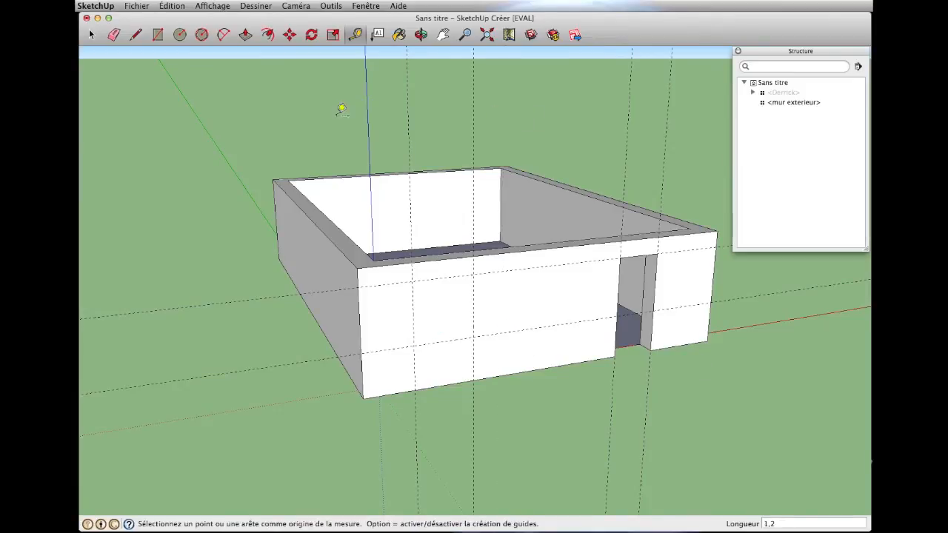
# - Open the "mur exterieur" component for editing and draw a 1.25 by 1.20 m window rectangle between the guides on the front wall
pyautogui.press('space')
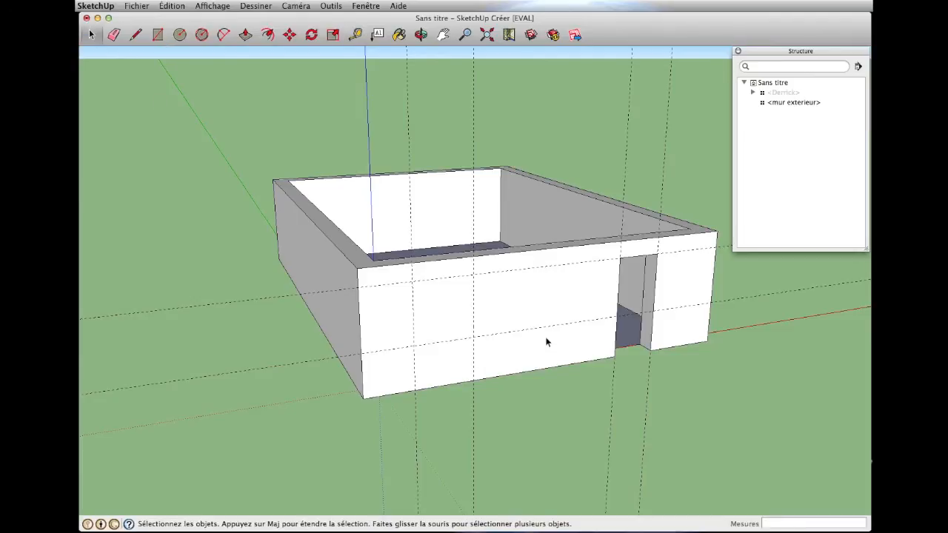
pyautogui.tripleClick(536, 308)
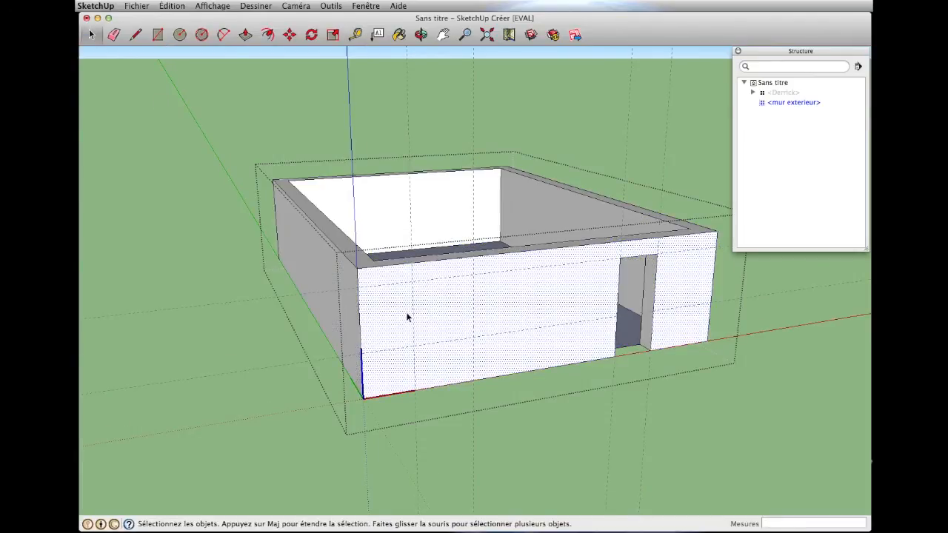
pyautogui.click(156, 34)
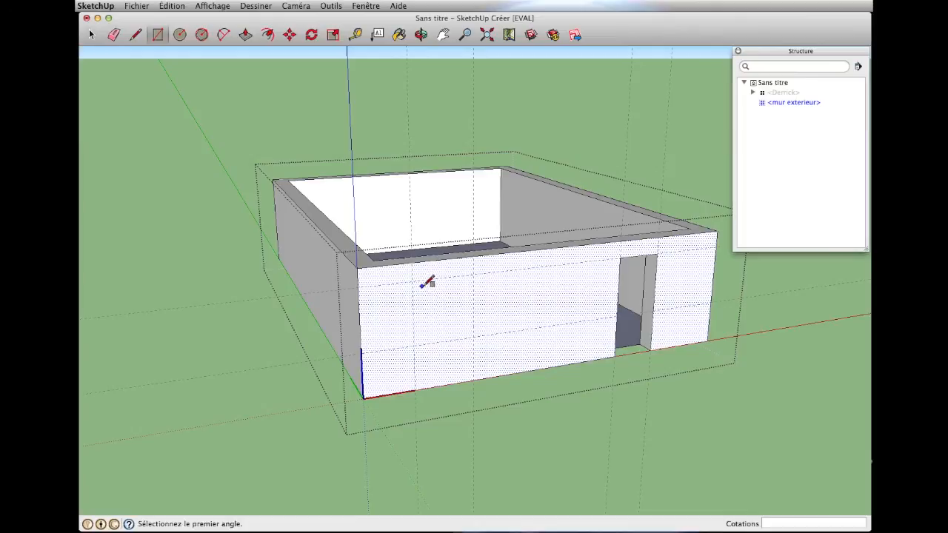
pyautogui.click(413, 276)
pyautogui.click(474, 345)
pyautogui.scroll(-2, 561, 393)
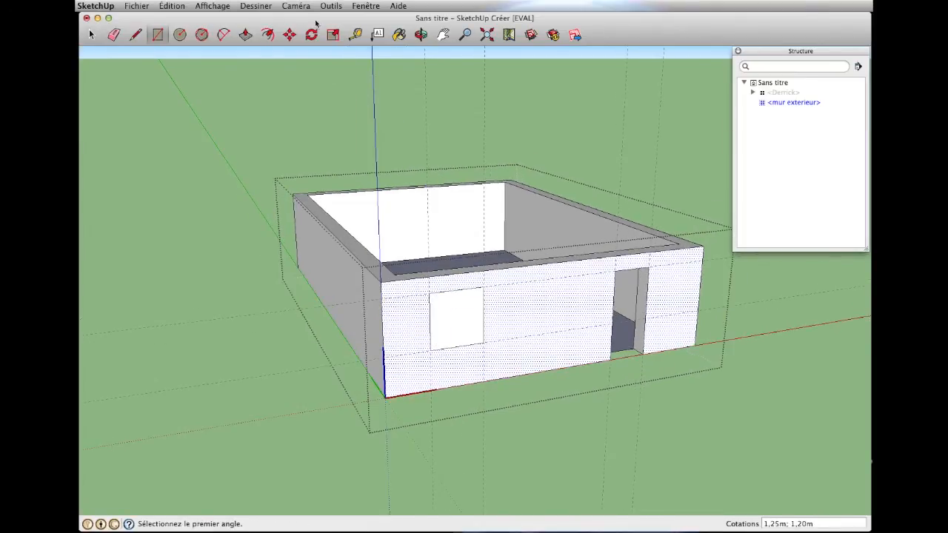
# - Push the window rectangle 0.40 m through the front wall to cut the opening
pyautogui.click(245, 35)
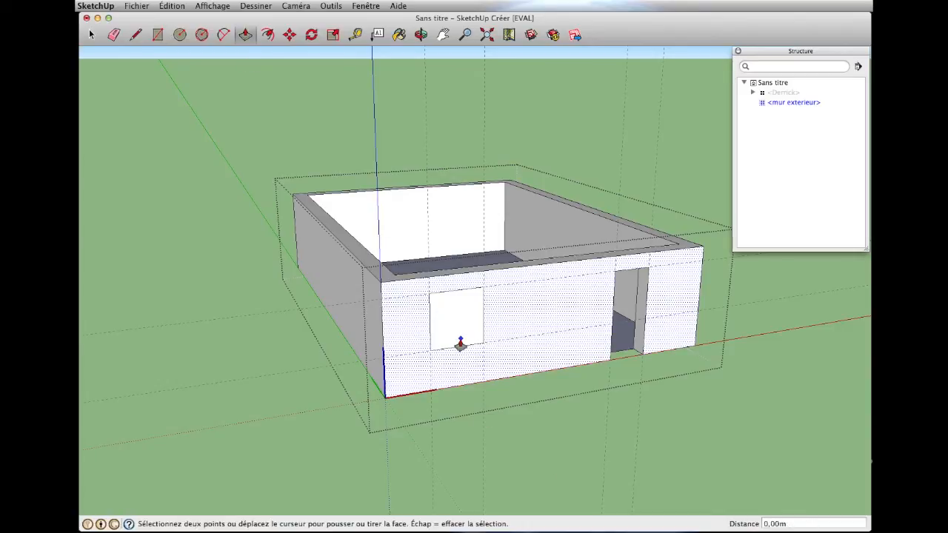
pyautogui.press('space')
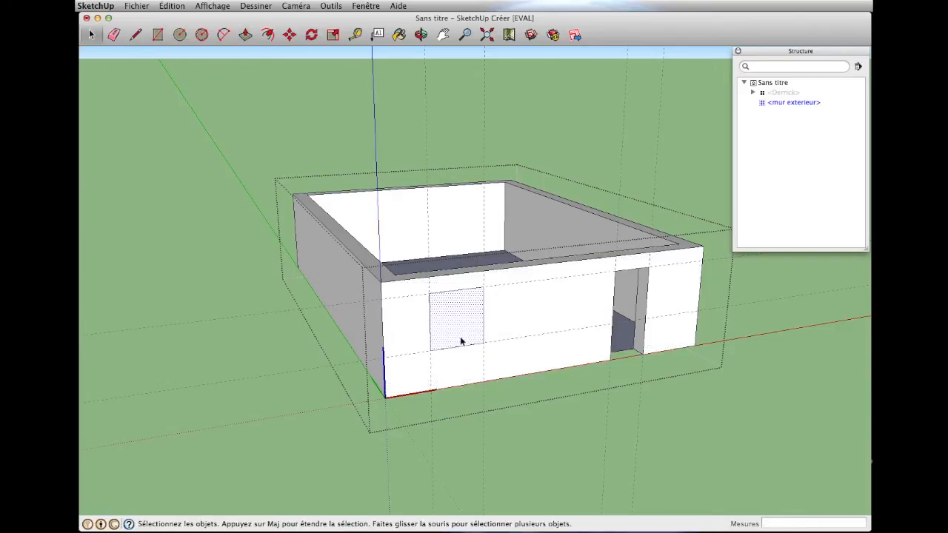
pyautogui.click(245, 35)
pyautogui.scroll(5, 462, 334)
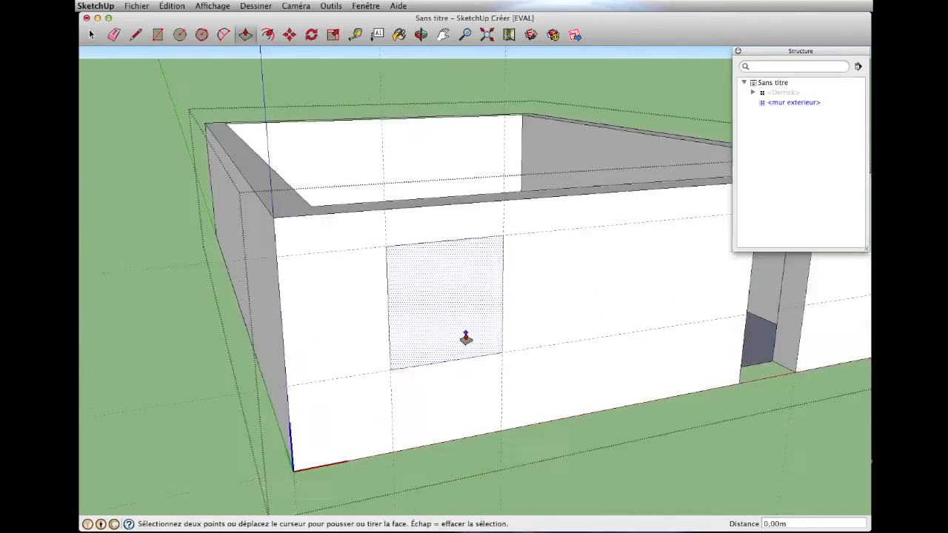
pyautogui.click(465, 337)
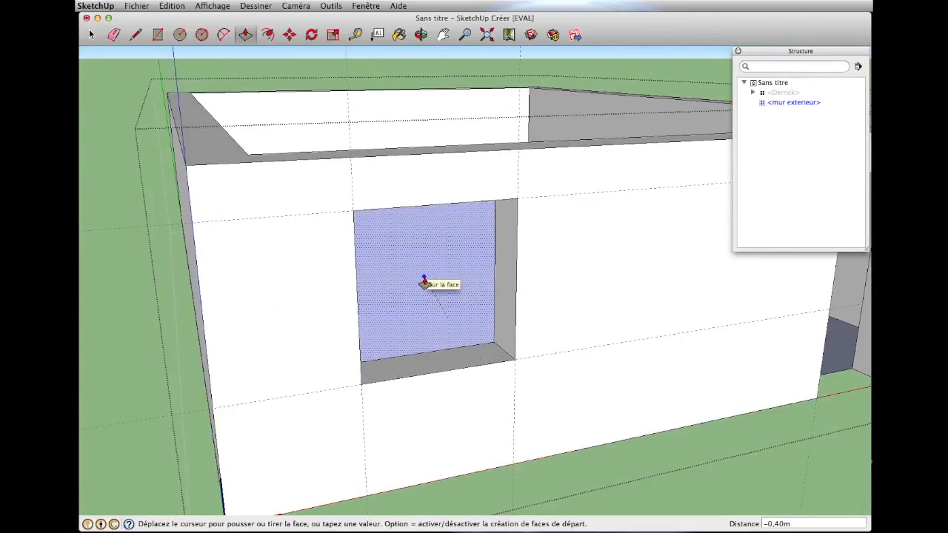
pyautogui.moveTo(427, 281); pyautogui.dragTo(455, 348, button='middle')
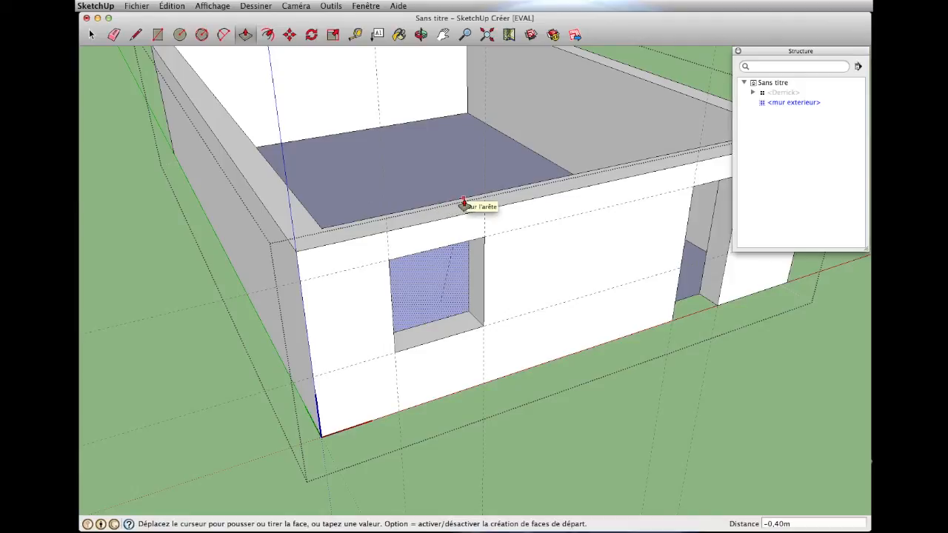
pyautogui.click(464, 204)
pyautogui.moveTo(461, 393); pyautogui.dragTo(465, 329, button='middle')
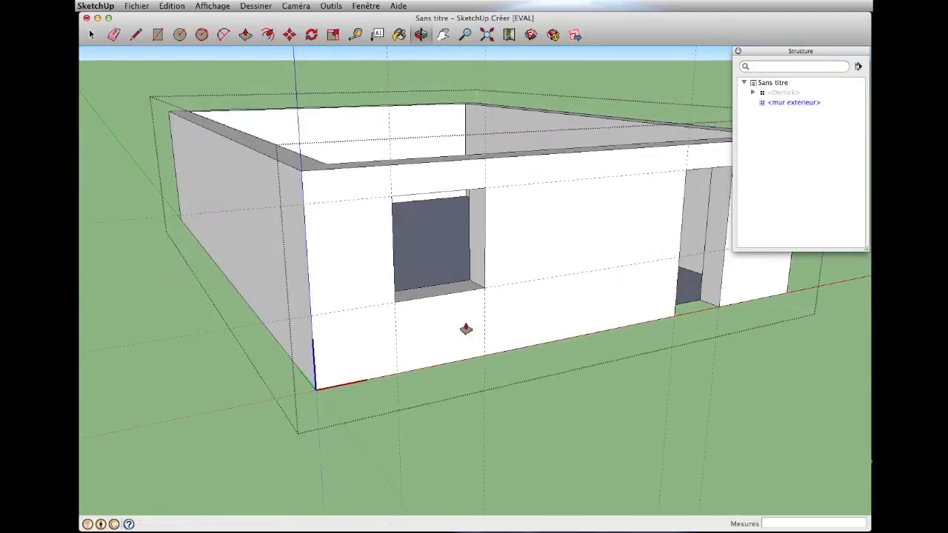
# - Leave the "mur exterieur" component's edit mode and view the whole room from above
pyautogui.scroll(-6, 466, 328)
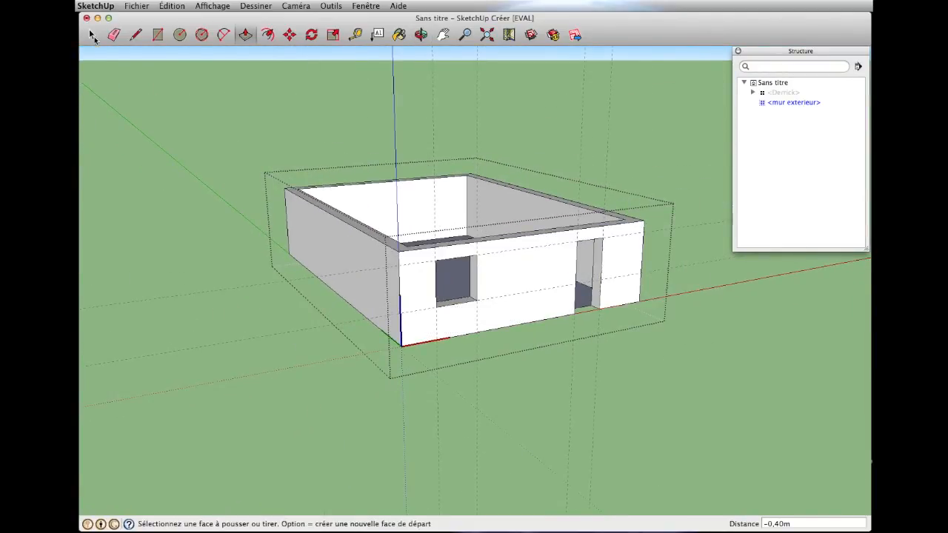
pyautogui.click(91, 34)
pyautogui.click(208, 128)
pyautogui.scroll(-2, 281, 175)
pyautogui.moveTo(525, 311); pyautogui.dragTo(508, 323, button='middle')
pyautogui.moveTo(251, 214); pyautogui.dragTo(580, 282, button='middle')
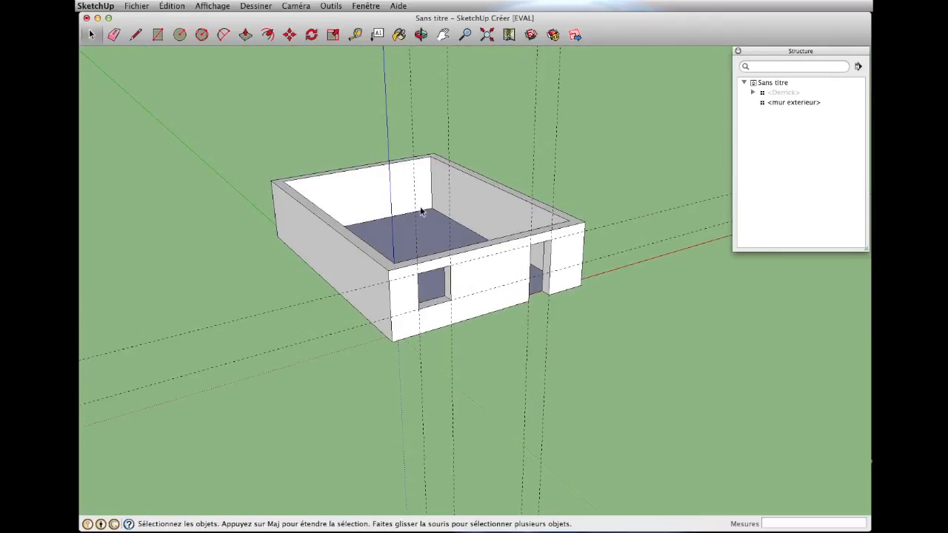